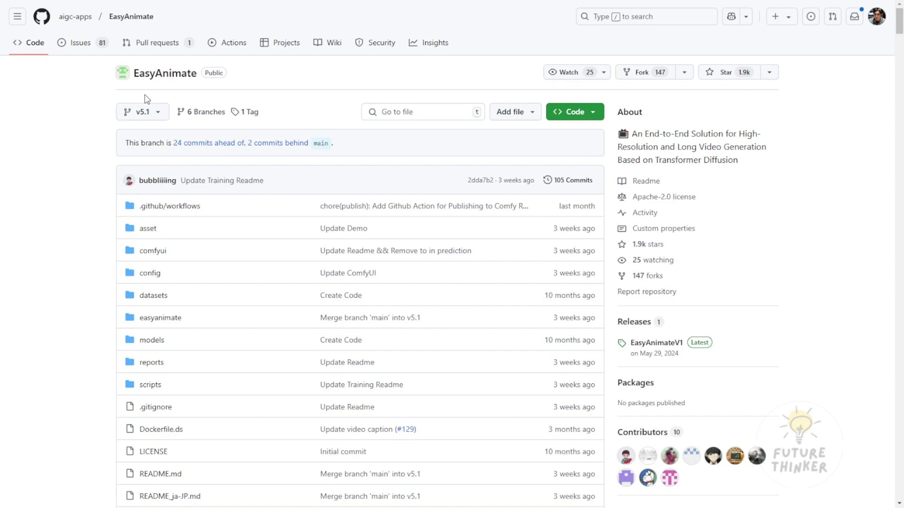
Scroll the New Features list and highlight the v5 update's frame details and capabilities.
scroll(412, 313, "down", 15)
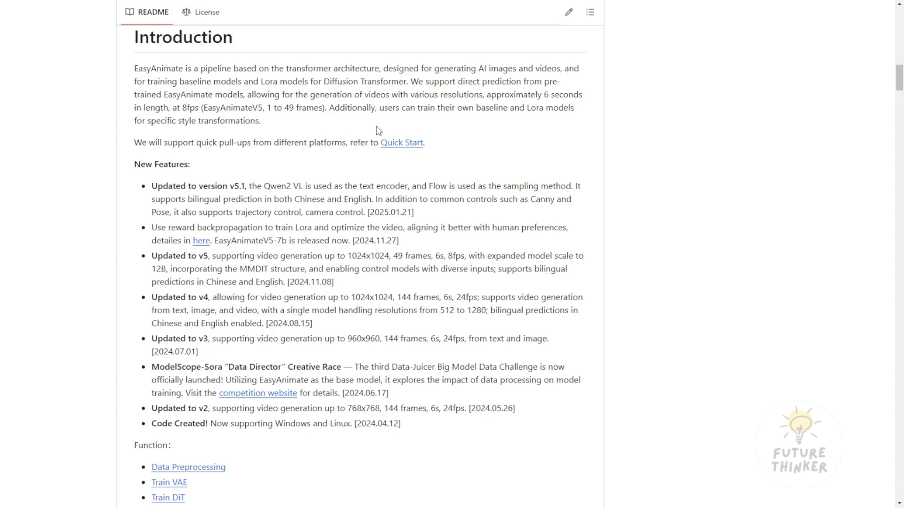
scroll(377, 130, "down", 2)
left_click_drag(398, 147, 466, 148)
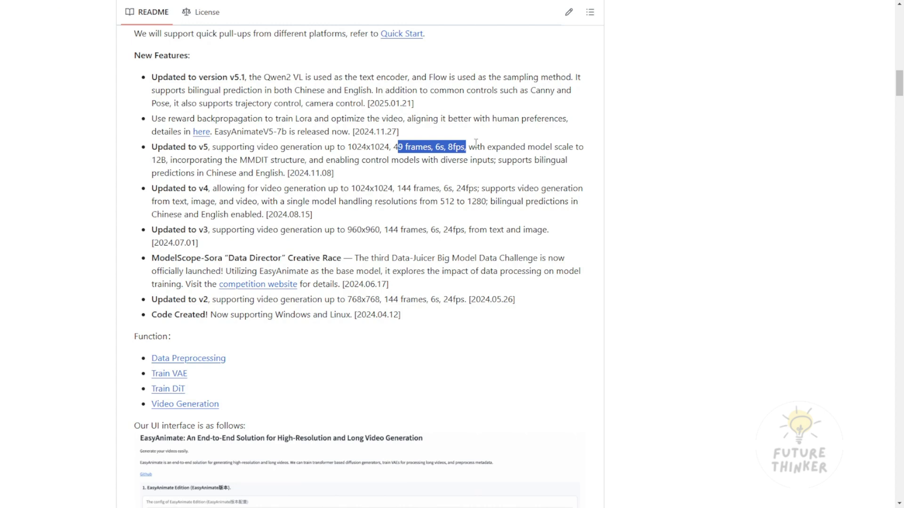
left_click(397, 144)
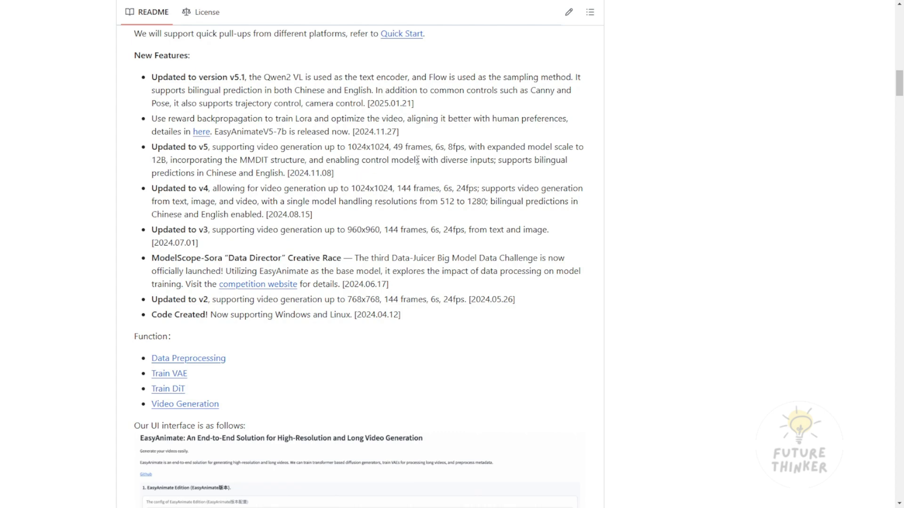
left_click_drag(440, 160, 256, 149)
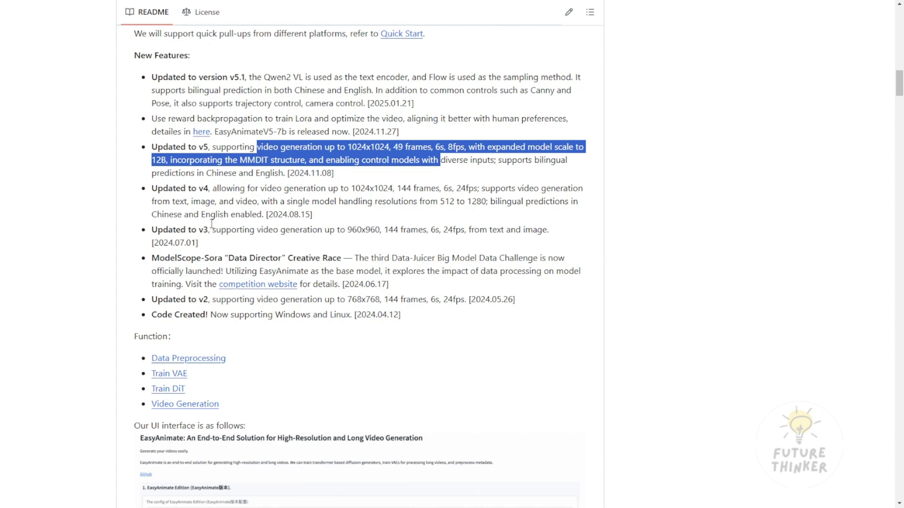
Scroll the README down to the Video Result section's Image to Video clips.
scroll(214, 229, "down", 6)
scroll(214, 235, "up", 3)
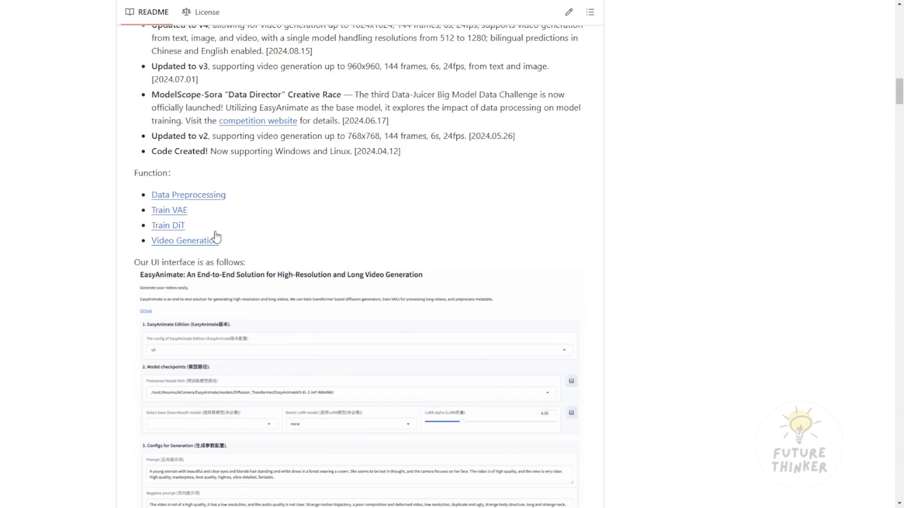
scroll(216, 235, "up", 2)
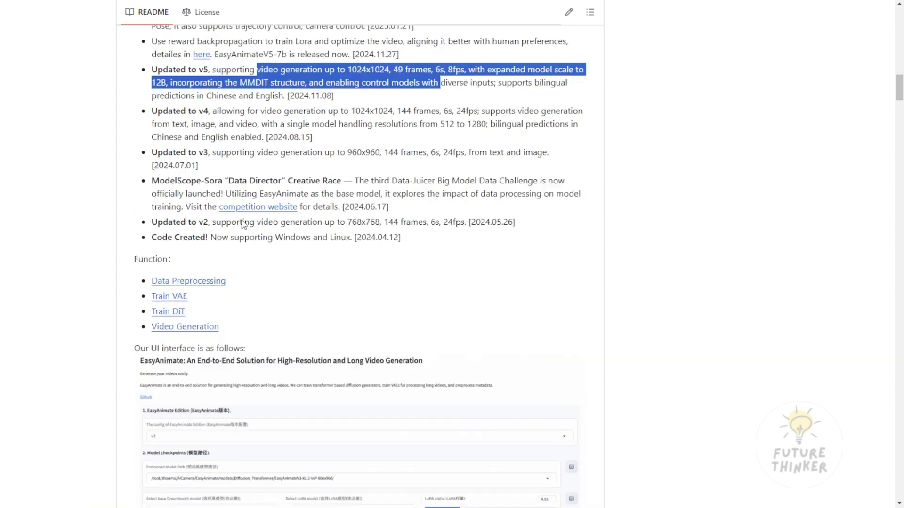
scroll(347, 400, "down", 15)
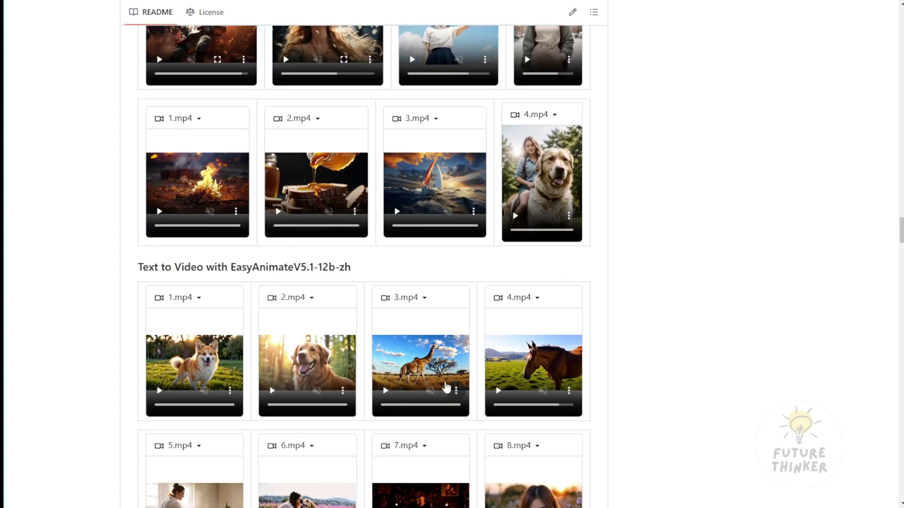
Highlight the Text to Video heading and its InP model suffix.
left_click_drag(143, 267, 353, 270)
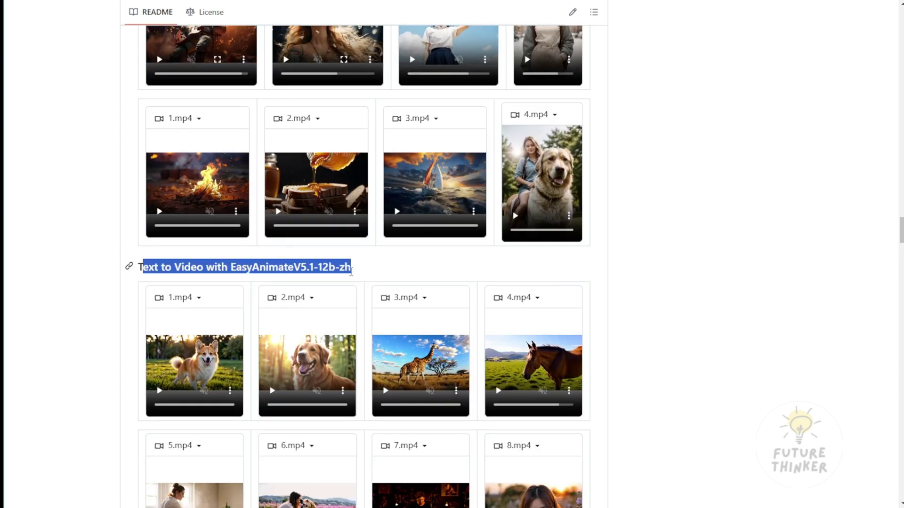
scroll(256, 283, "up", 10)
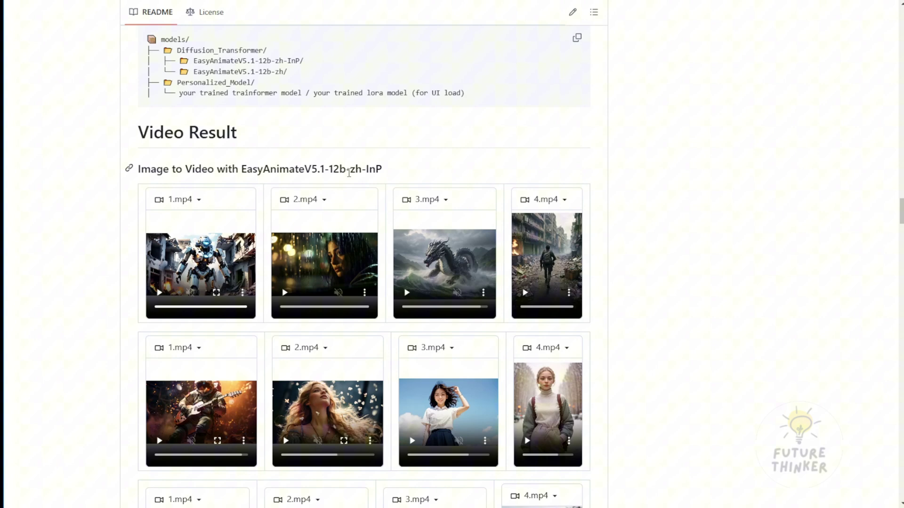
left_click_drag(339, 170, 385, 171)
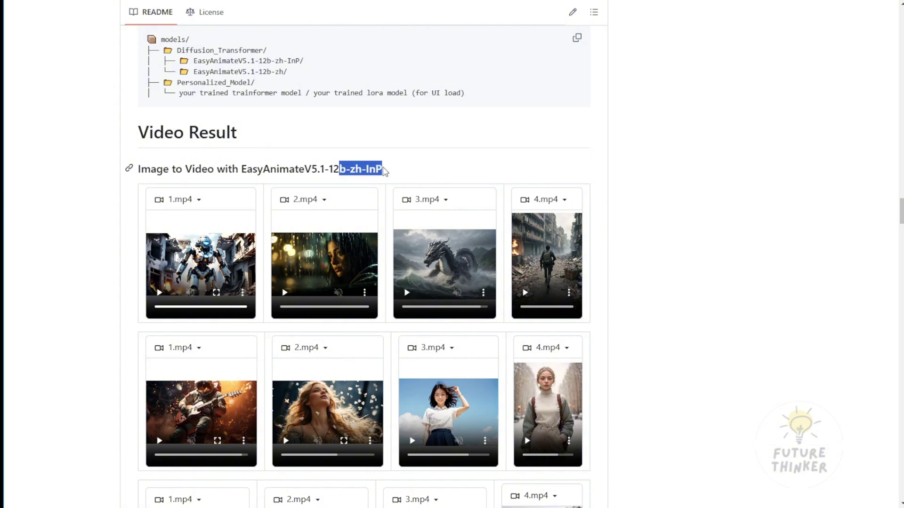
left_click(412, 169)
Scroll through the text-to-video, control and camera-control demo videos.
scroll(417, 234, "down", 3)
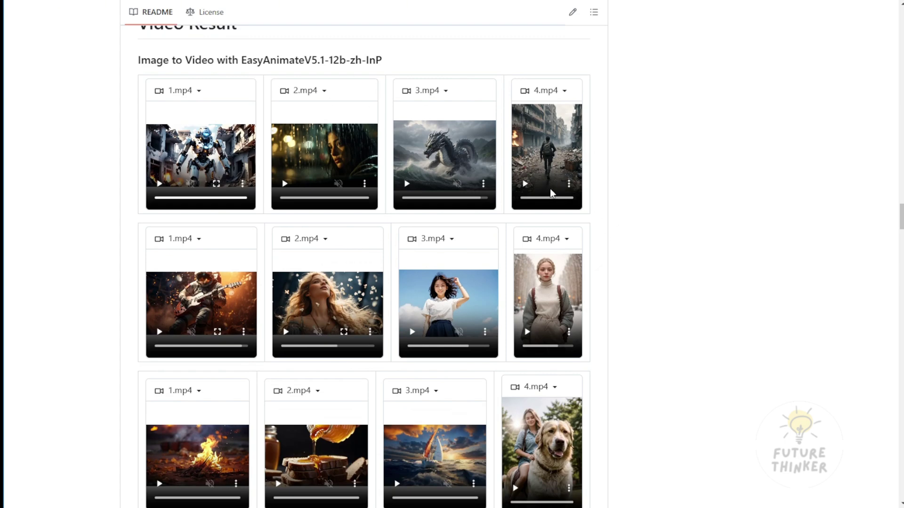
scroll(461, 207, "down", 15)
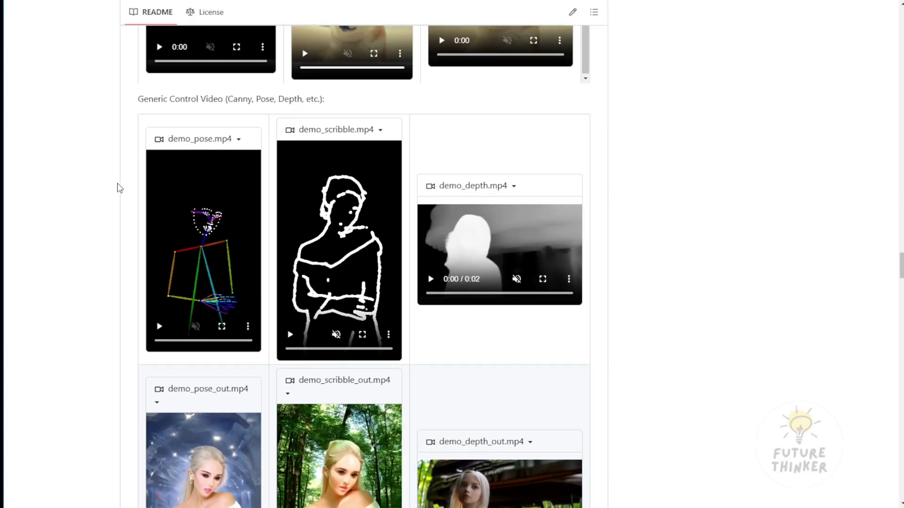
scroll(120, 217, "down", 2)
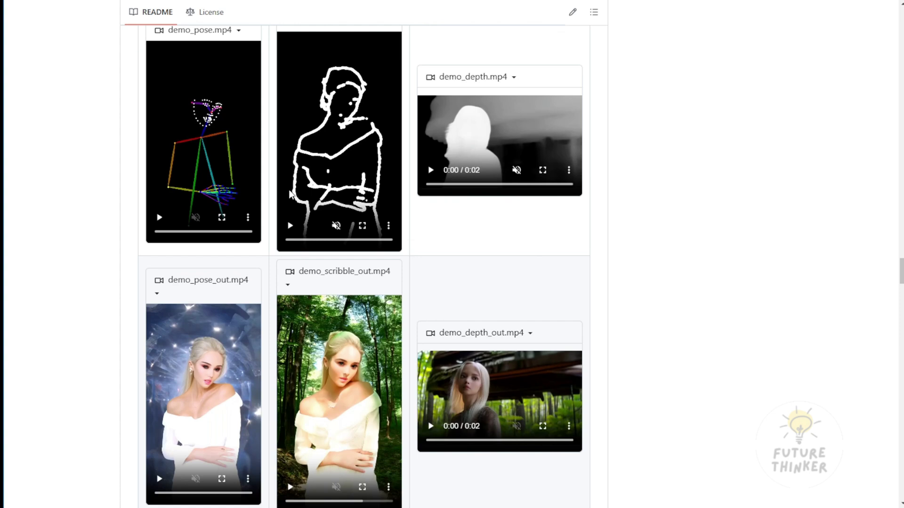
scroll(266, 202, "up", 1)
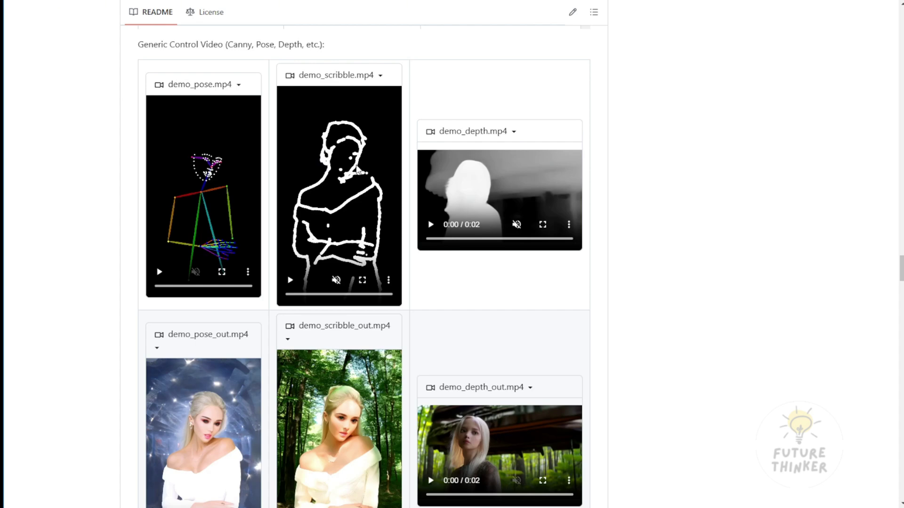
scroll(687, 322, "down", 1)
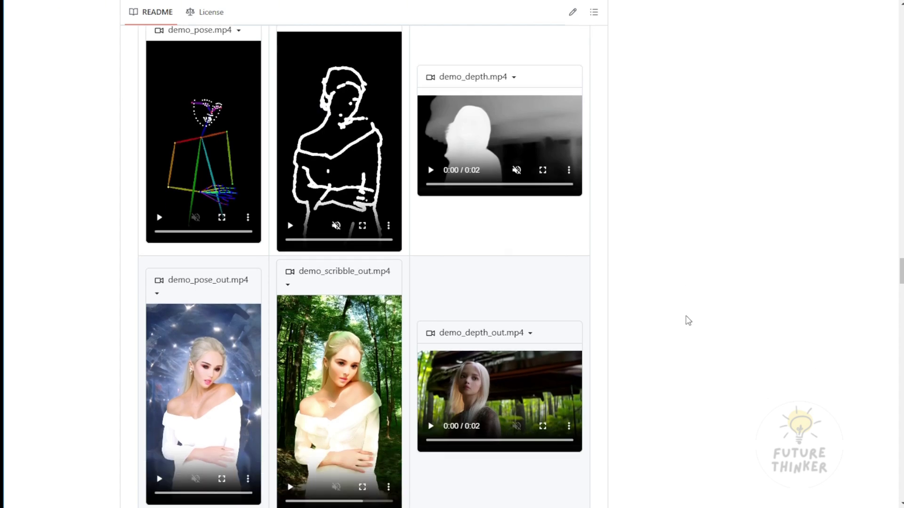
scroll(687, 320, "down", 8)
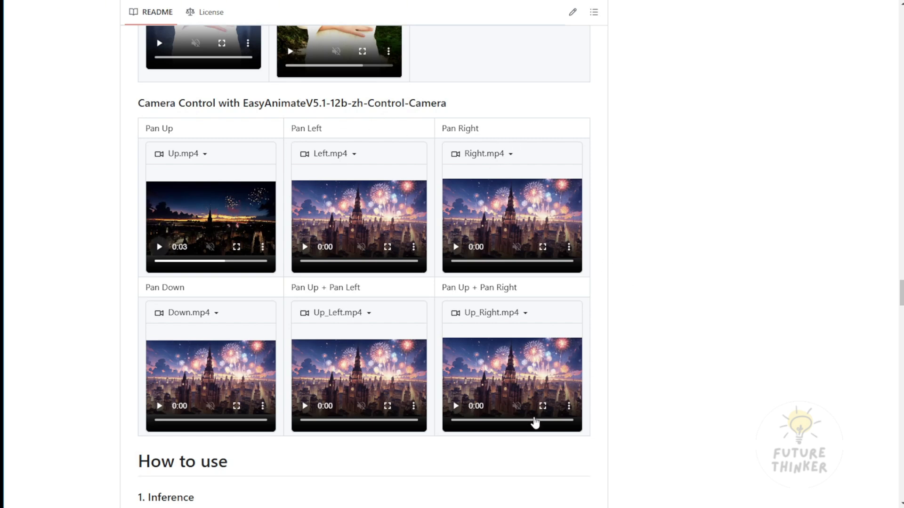
scroll(532, 423, "down", 1)
scroll(531, 422, "up", 1)
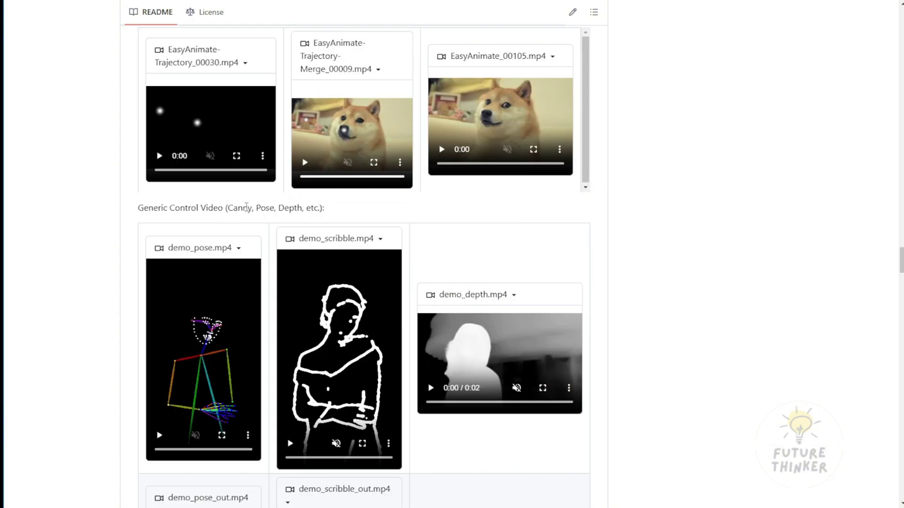
scroll(171, 211, "up", 4)
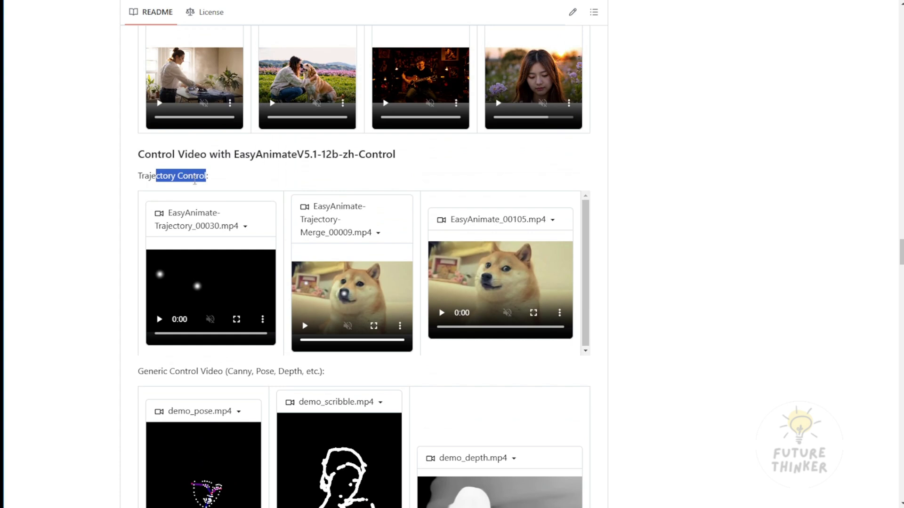
Return up to the EasyAnimateV5.1-12B GPU memory and generation-time tables and Weights.
scroll(111, 347, "down", 3)
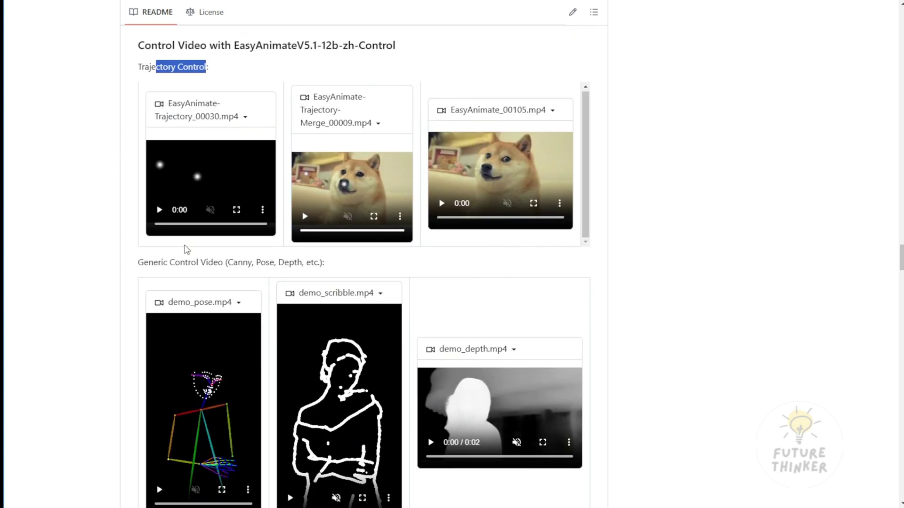
left_click_drag(181, 263, 342, 260)
scroll(342, 259, "down", 3)
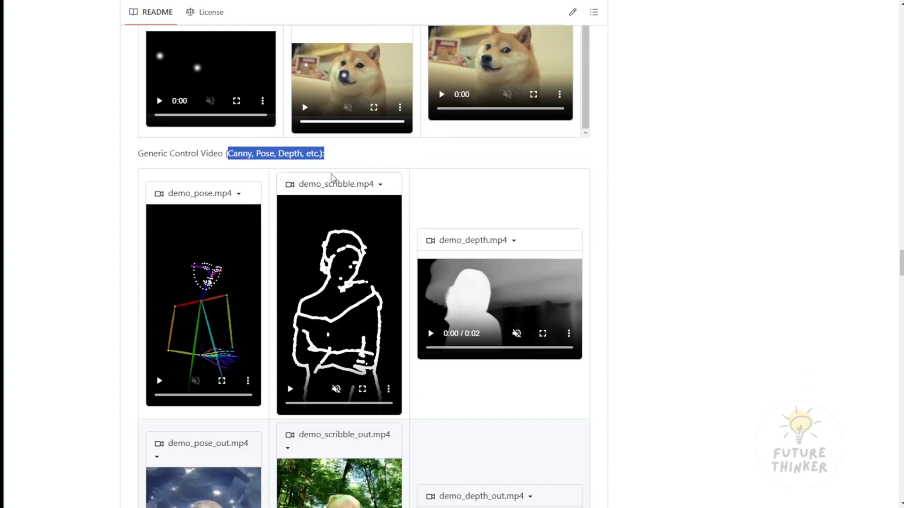
scroll(324, 179, "up", 1)
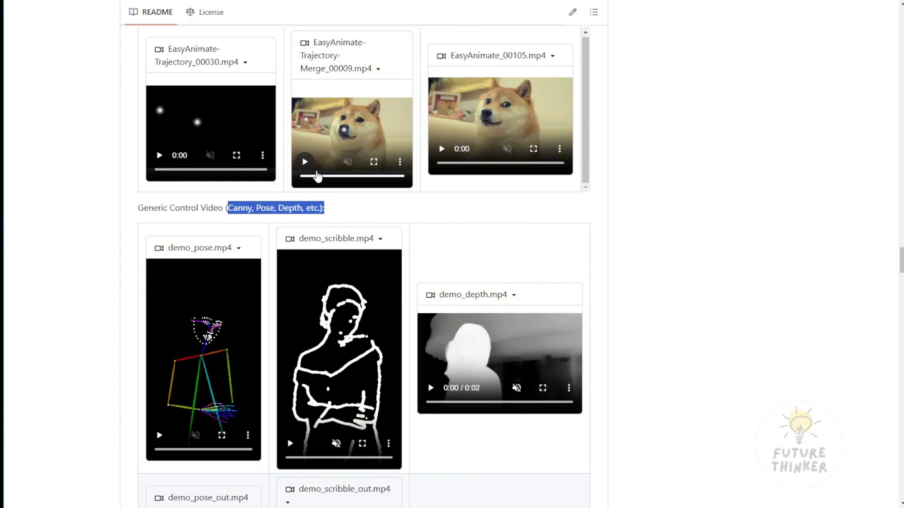
scroll(318, 176, "up", 15)
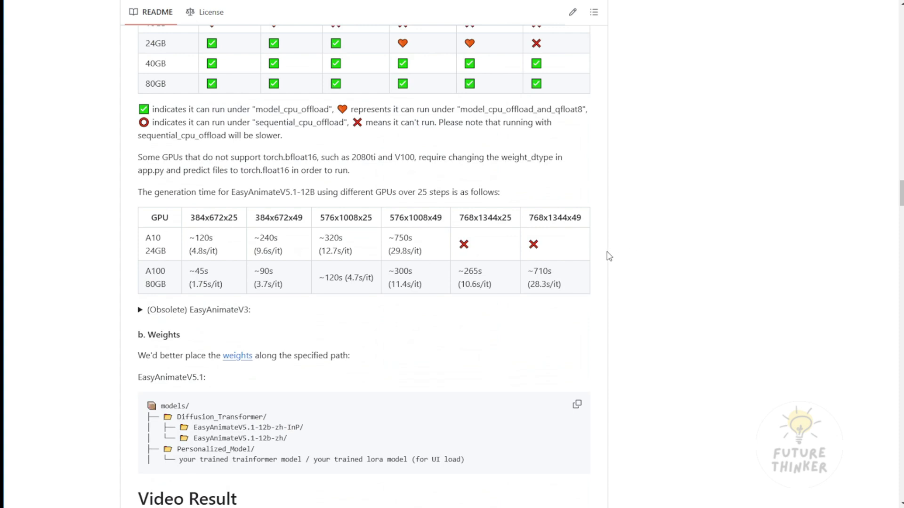
Review Quick Start's From docker and Local install options, then follow the From ComfyUI README link.
scroll(559, 213, "up", 20)
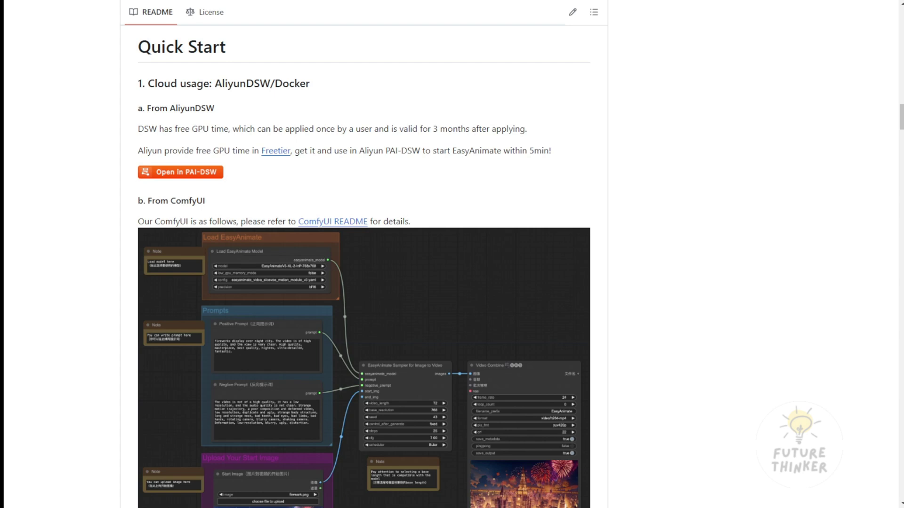
scroll(272, 239, "down", 9)
left_click_drag(151, 167, 272, 238)
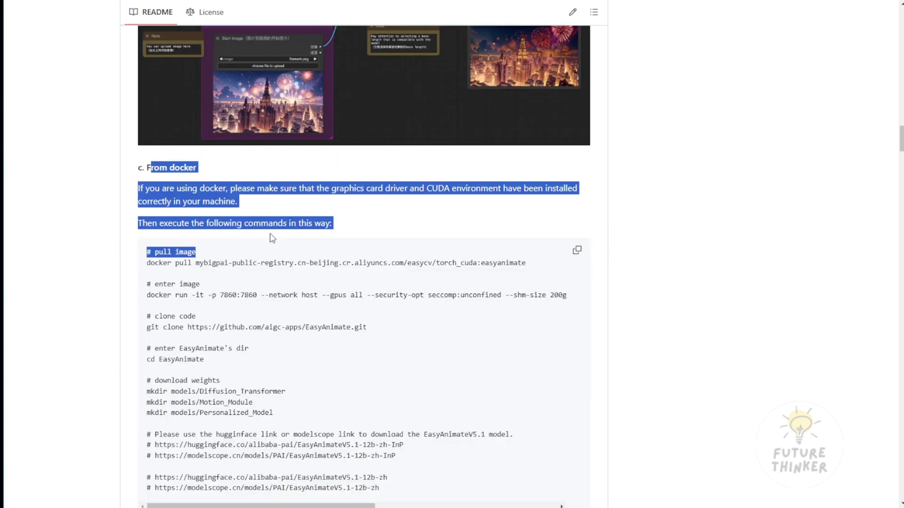
scroll(447, 306, "down", 8)
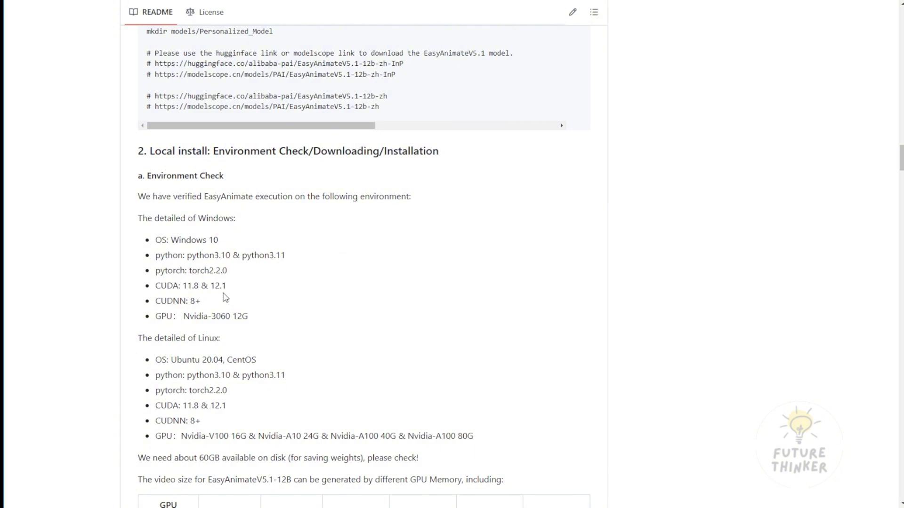
scroll(352, 353, "up", 17)
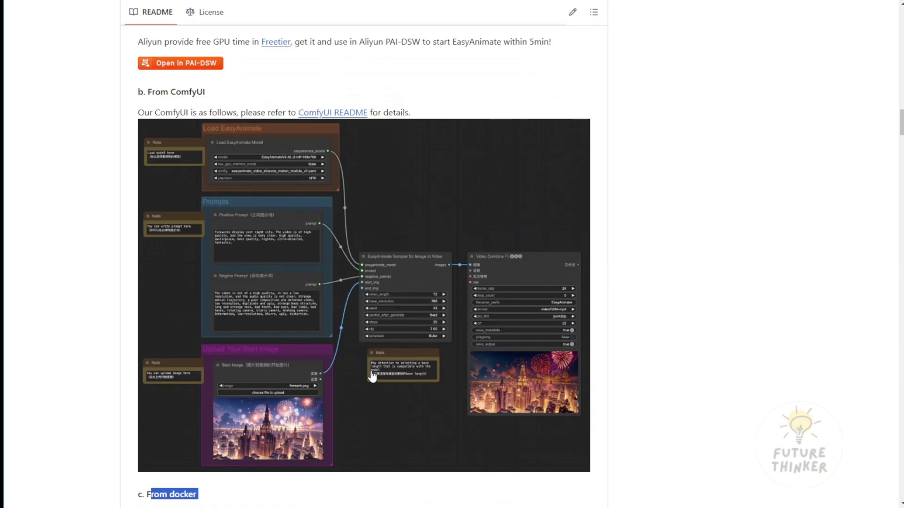
left_click_drag(161, 92, 221, 96)
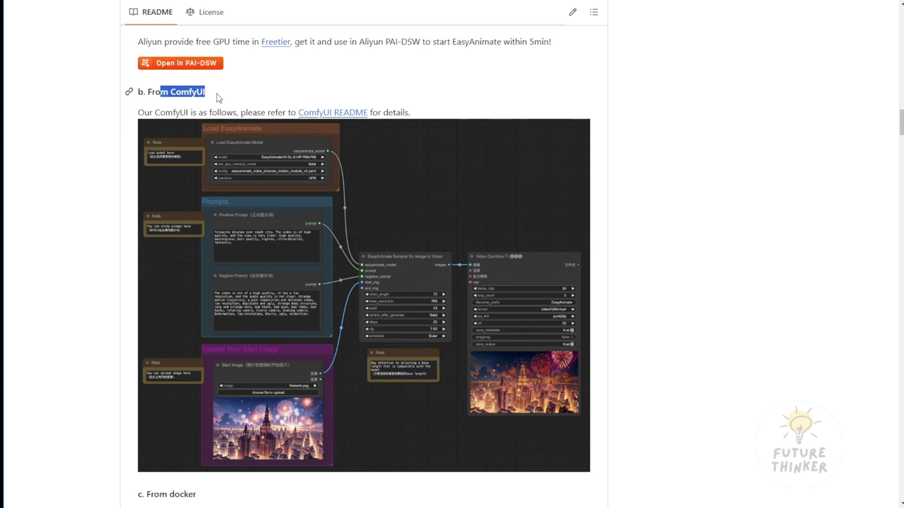
left_click(332, 112)
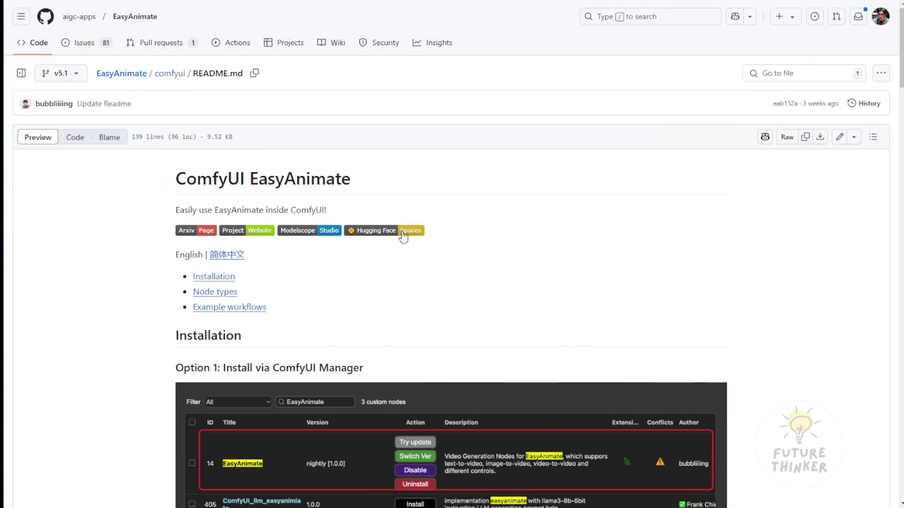
Read Installation Option 1 via ComfyUI Manager, then bring up ComfyUI's Manager menu.
scroll(403, 236, "down", 3)
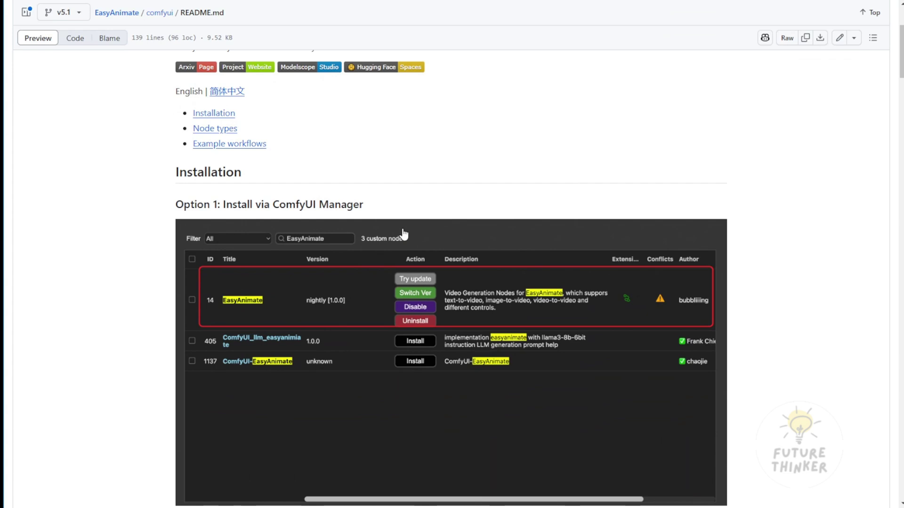
scroll(403, 234, "down", 1)
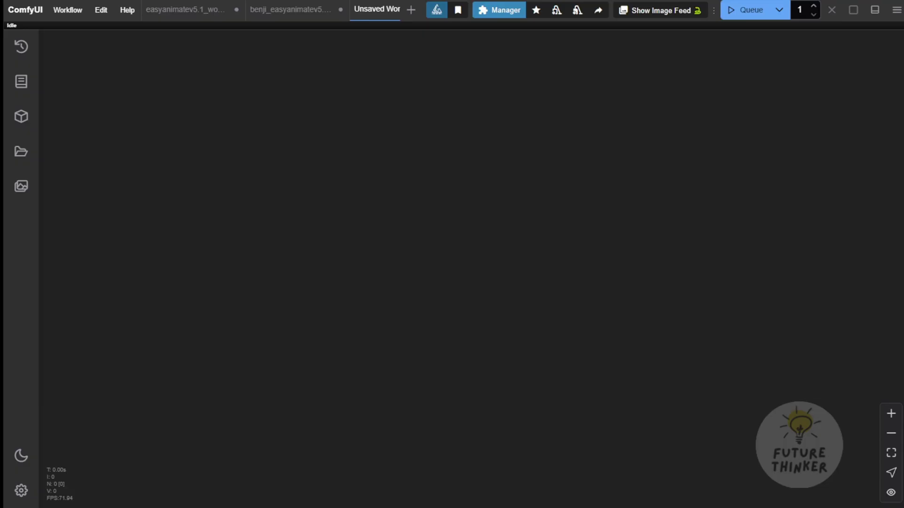
left_click(497, 12)
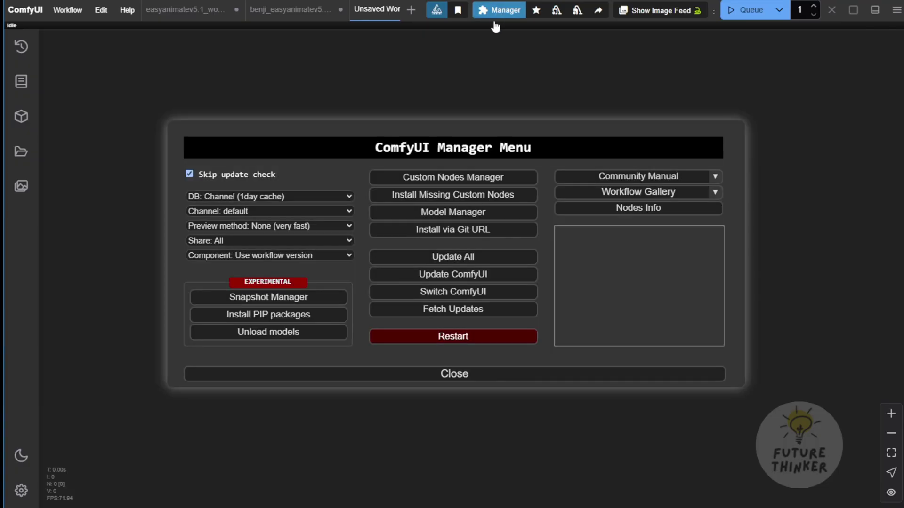
Search the Custom Nodes Manager for EasyAnimate and inspect the three uninstalled package entries.
left_click(424, 178)
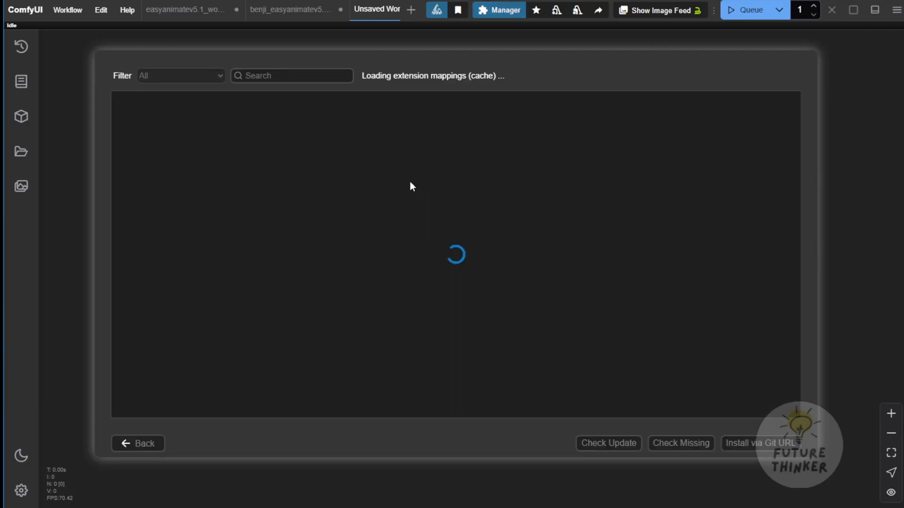
left_click(306, 75)
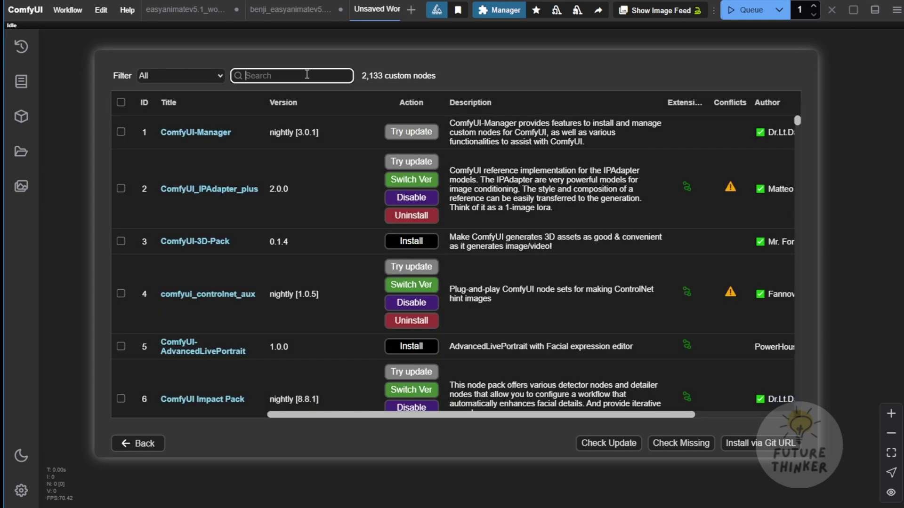
type("EasyAnimate")
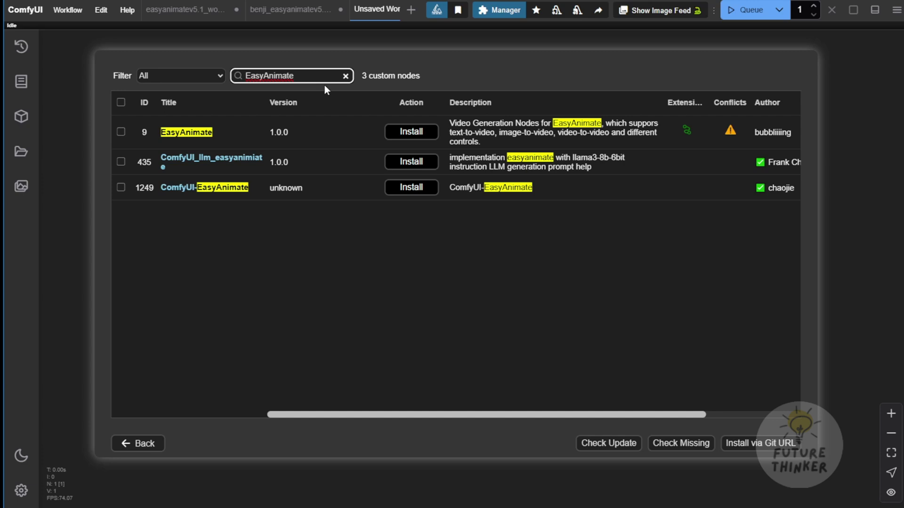
left_click_drag(264, 139, 309, 139)
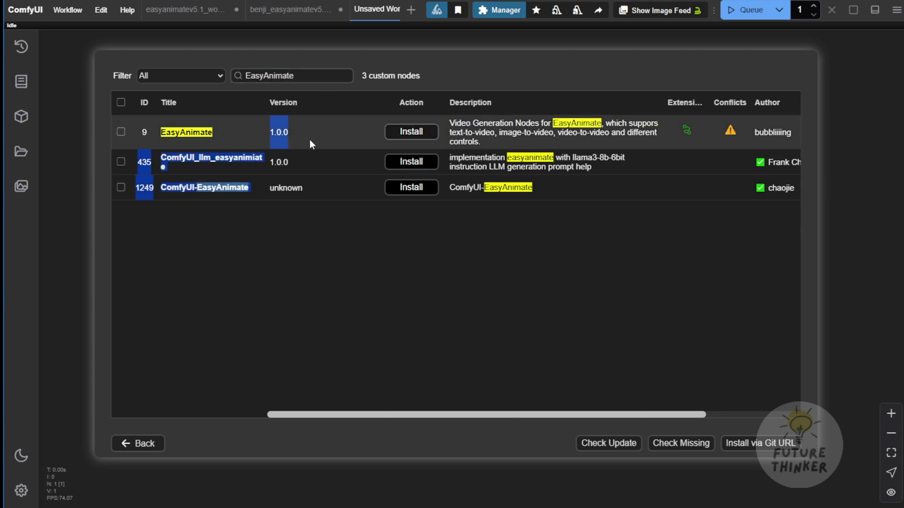
left_click(335, 140)
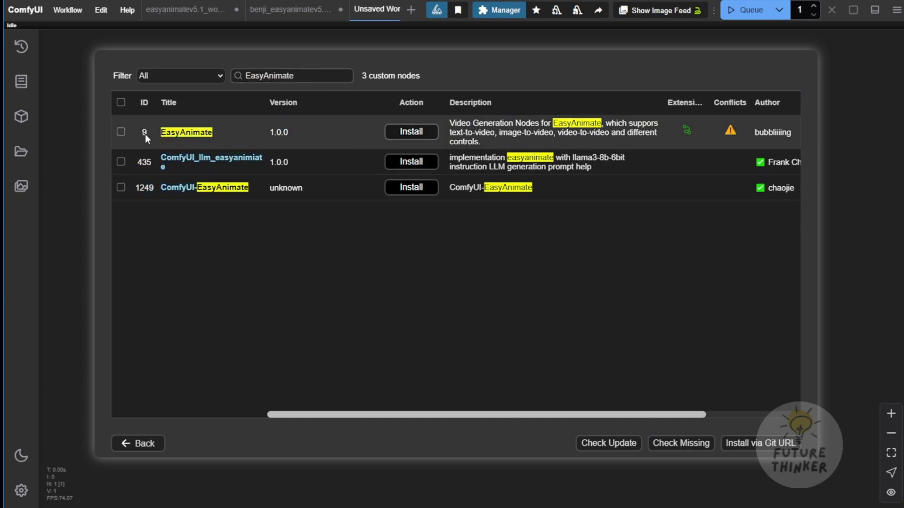
left_click_drag(230, 128, 159, 131)
left_click(258, 140)
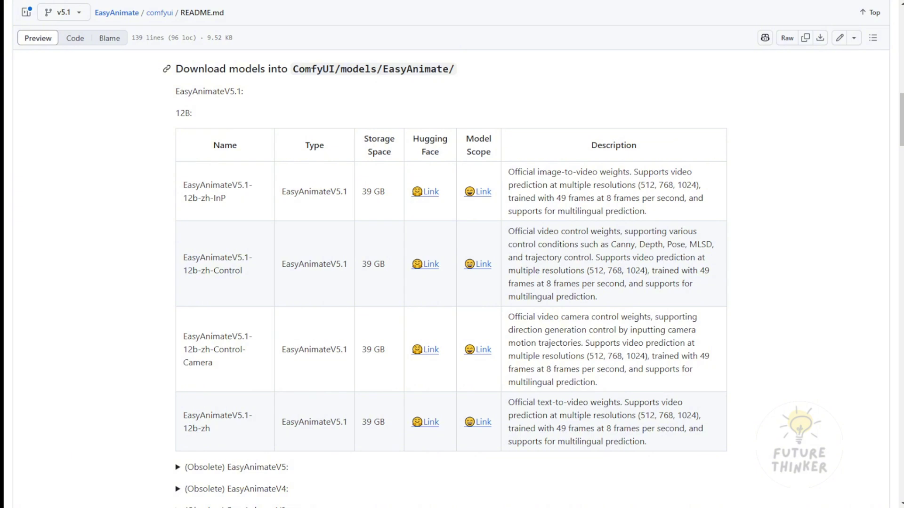
Select the EasyAnimateV5.1-12b-zh-Control model name in the download table.
triple_click(186, 262)
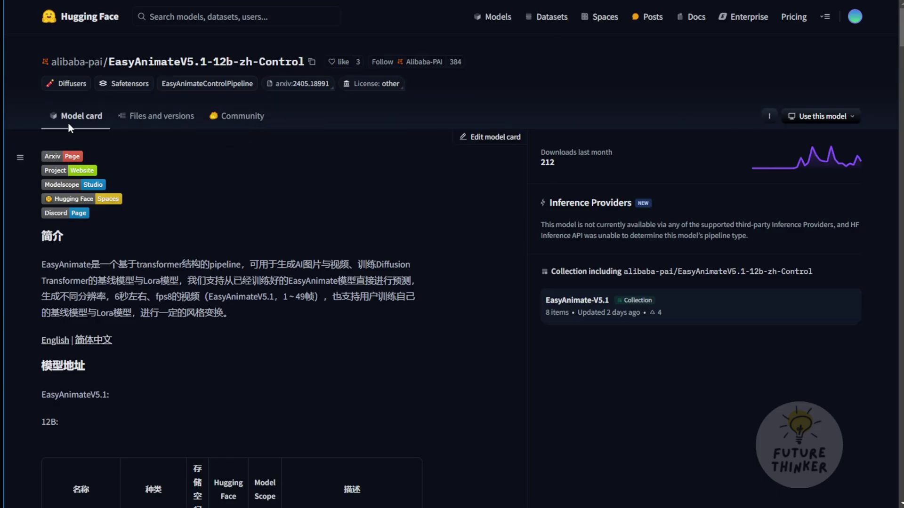
Browse the Files and versions list of the EasyAnimateV5.1-12b-zh-Control repository.
left_click(157, 117)
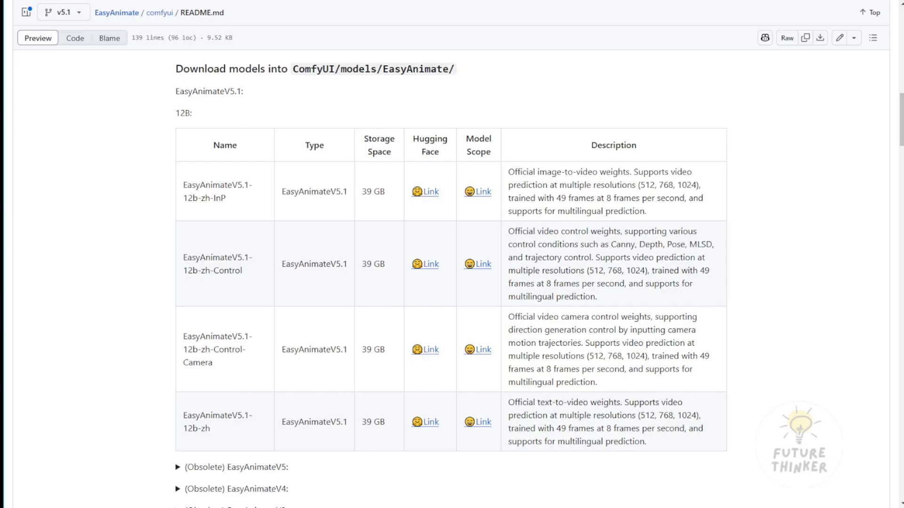
scroll(226, 183, "up", 2)
scroll(218, 177, "down", 1)
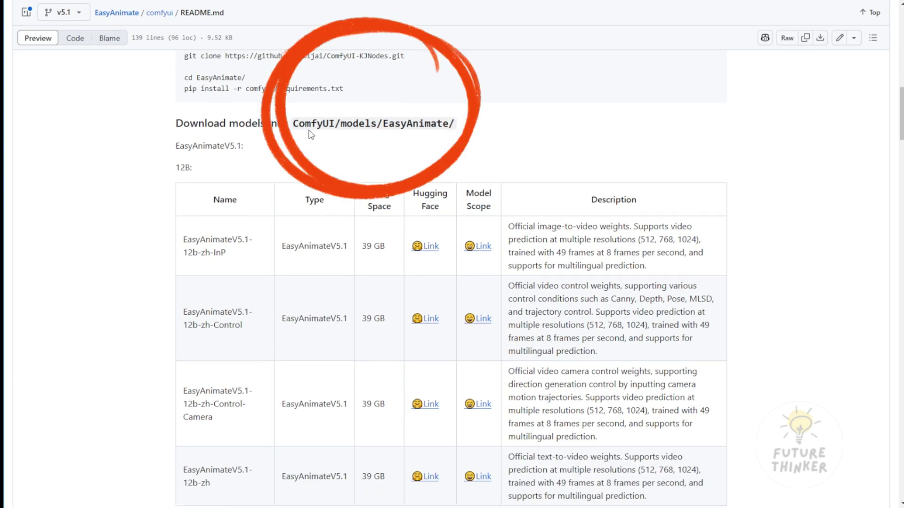
left_click_drag(299, 124, 358, 124)
double_click(358, 125)
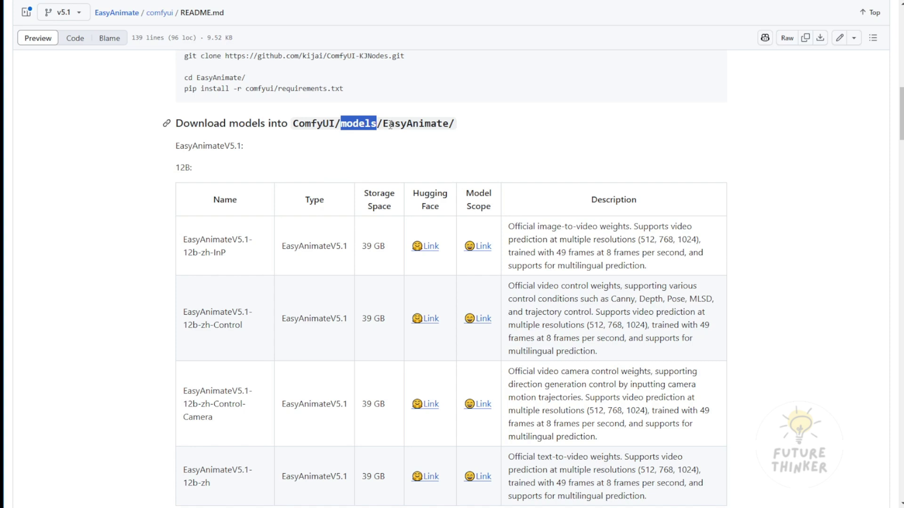
left_click_drag(384, 124, 450, 124)
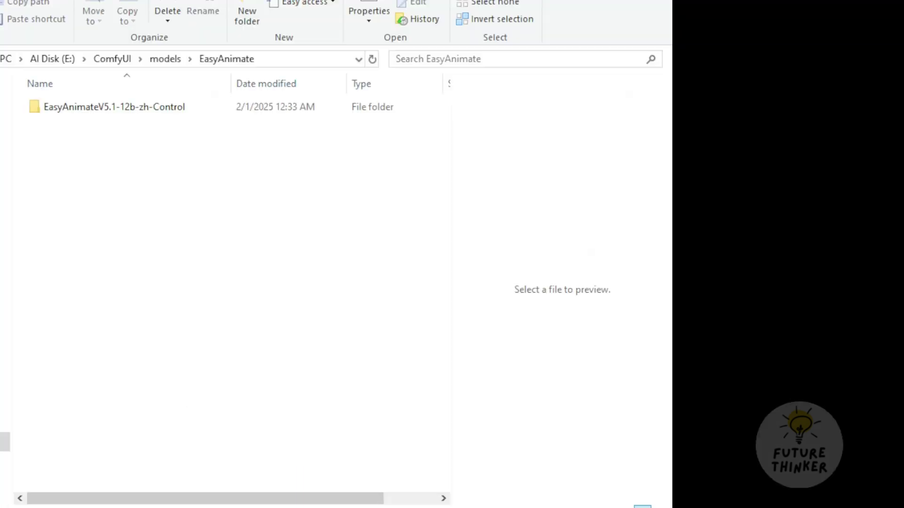
Navigate to models > EasyAnimate and select the EasyAnimateV5.1-12b-zh-Control folder.
left_click(162, 59)
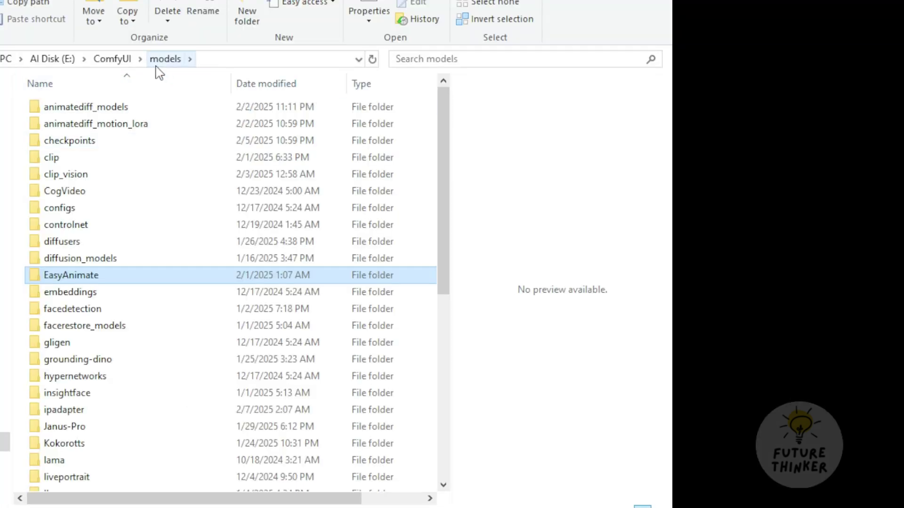
double_click(89, 281)
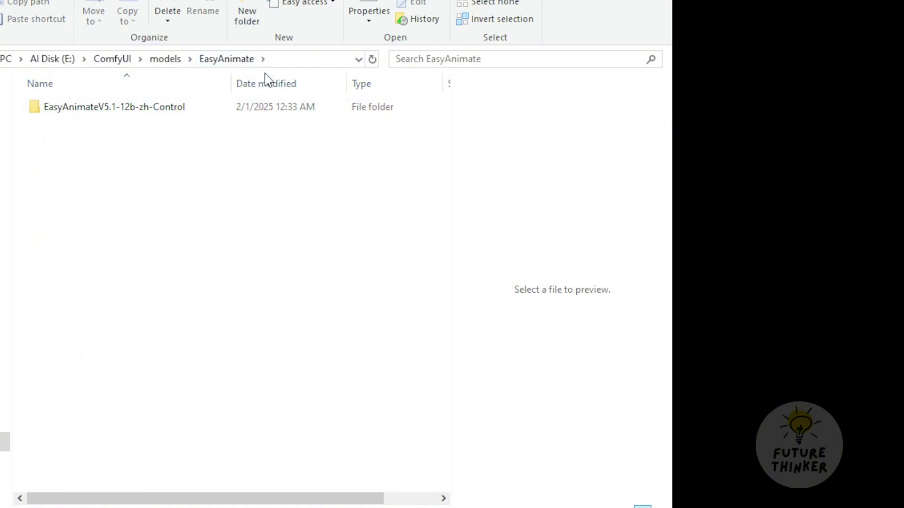
left_click(73, 111)
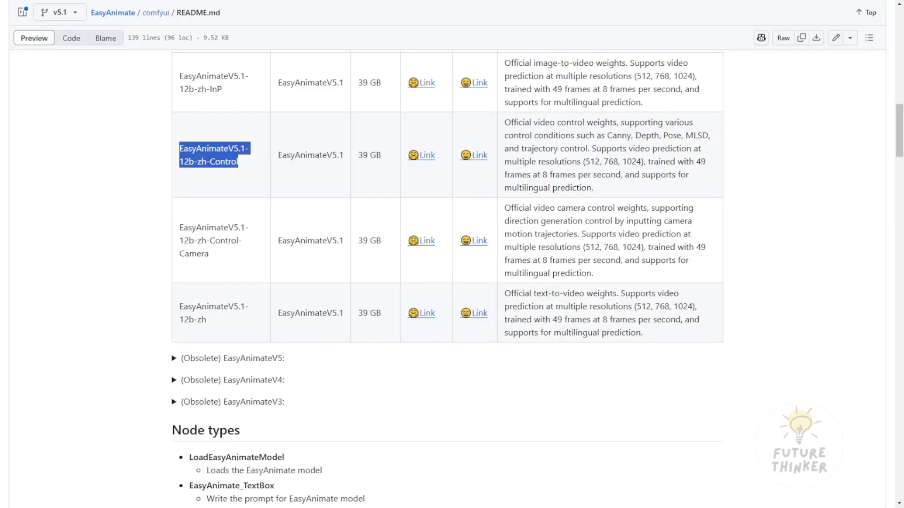
left_click_drag(250, 169, 181, 153)
scroll(181, 155, "up", 2)
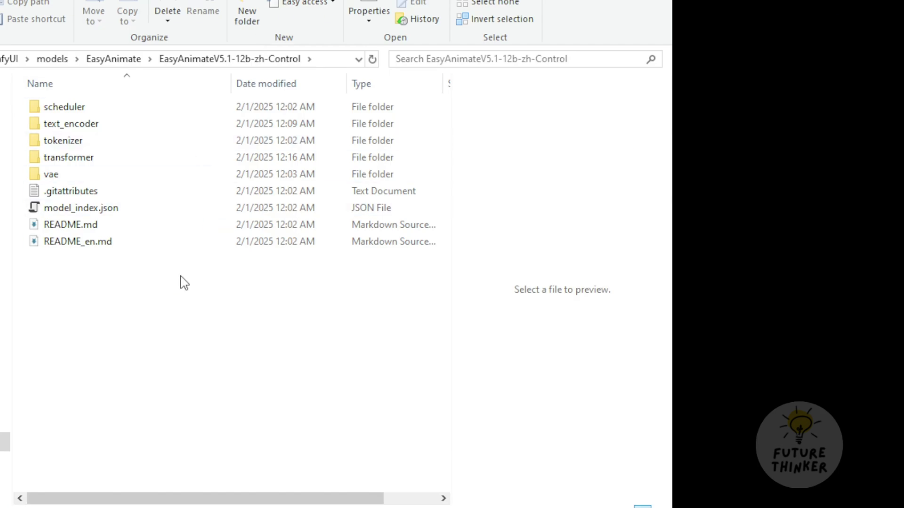
Point out the scheduler, text_encoder, tokenizer, transformer and vae subfolders.
left_click(76, 107)
left_click(76, 126)
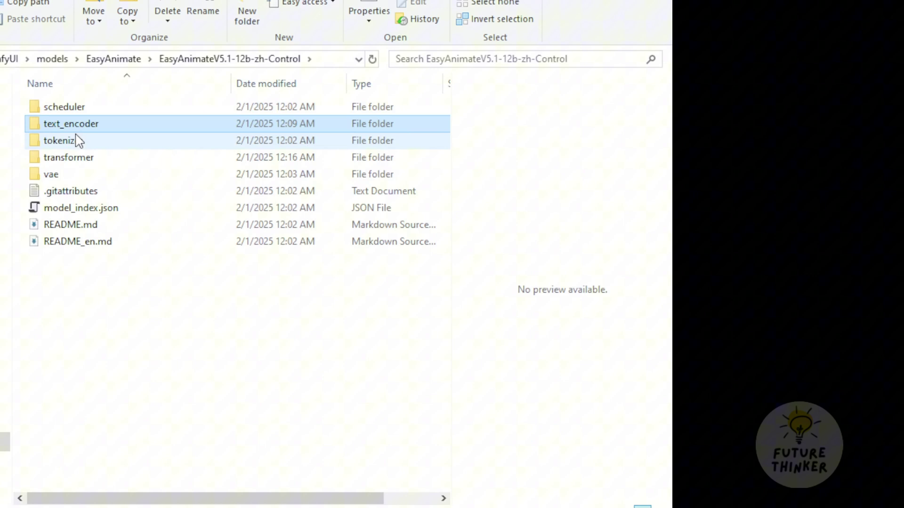
left_click(84, 146)
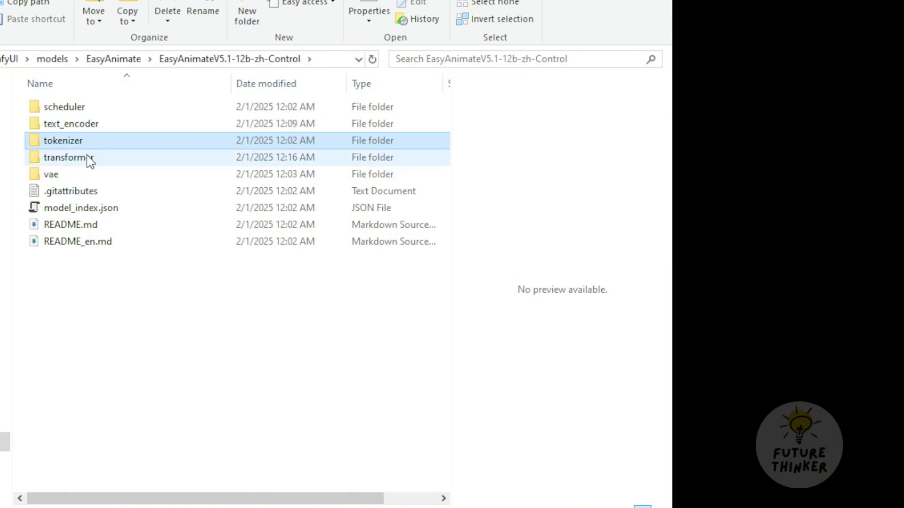
left_click(93, 158)
left_click(74, 178)
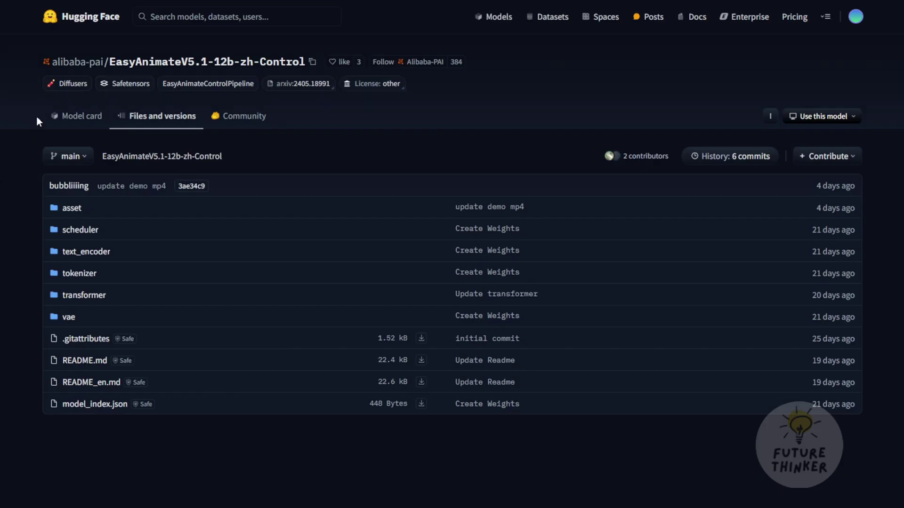
left_click(81, 116)
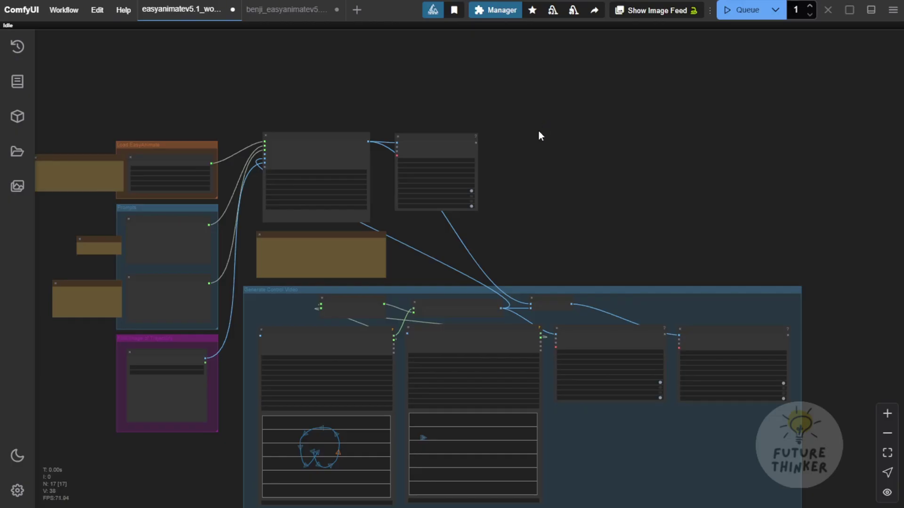
scroll(567, 131, "down", 2)
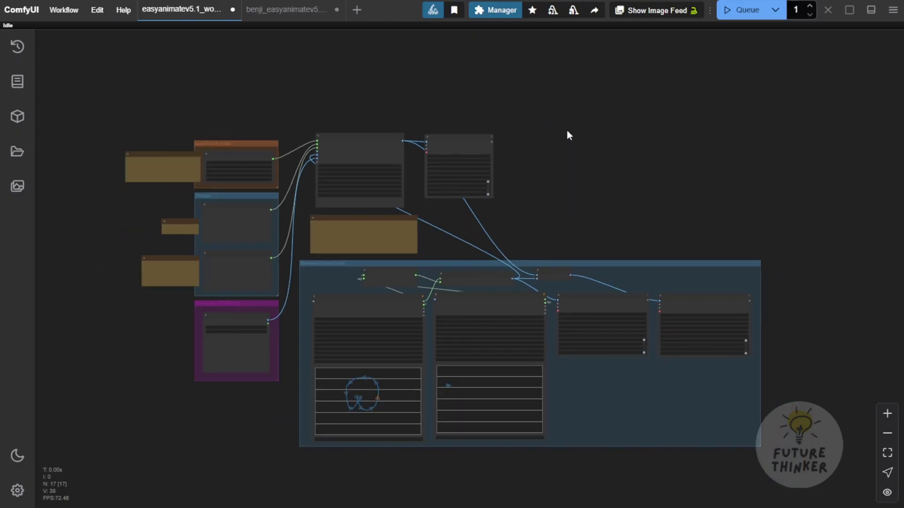
left_click_drag(567, 134, 641, 118)
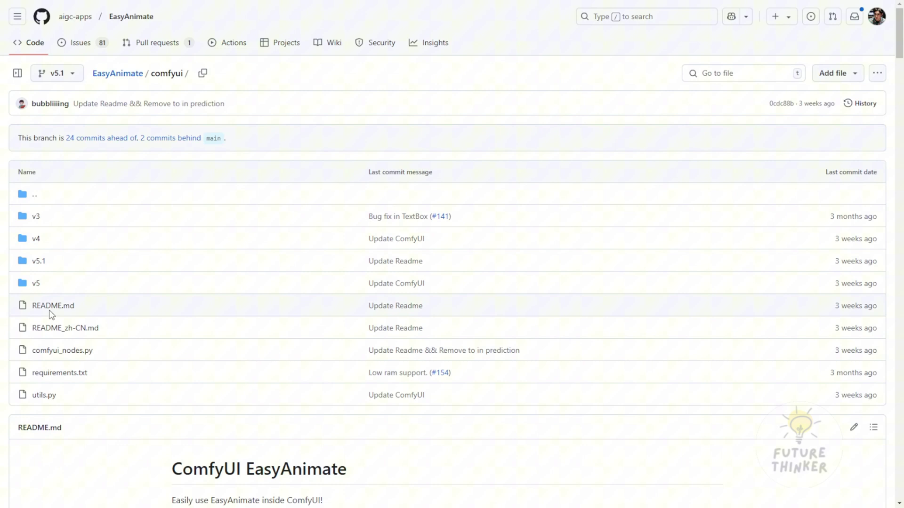
Open the v5.1 folder and highlight its six easyanimatev5.1 workflow JSON file names.
left_click(37, 263)
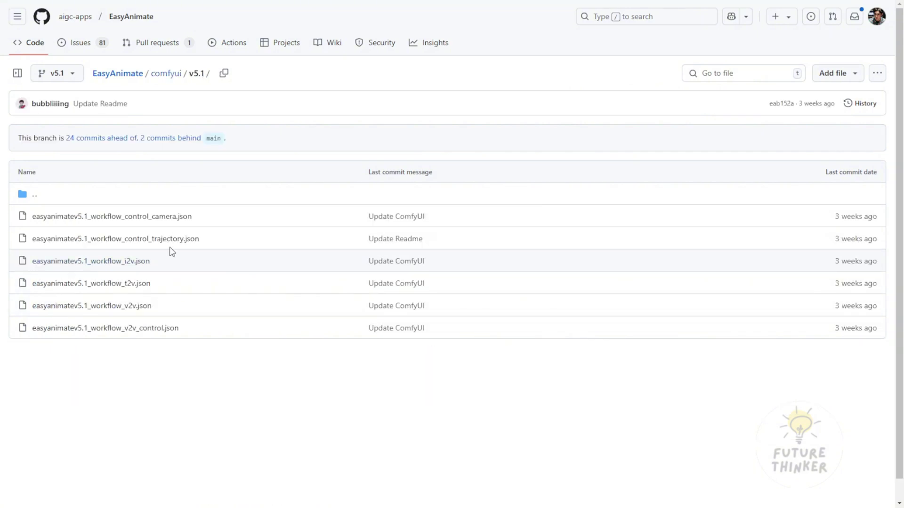
left_click_drag(19, 157, 46, 270)
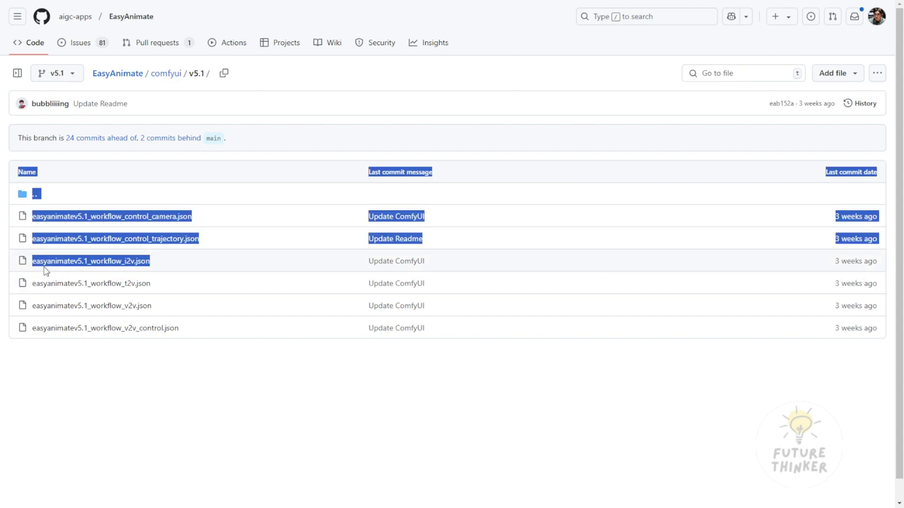
left_click(45, 271)
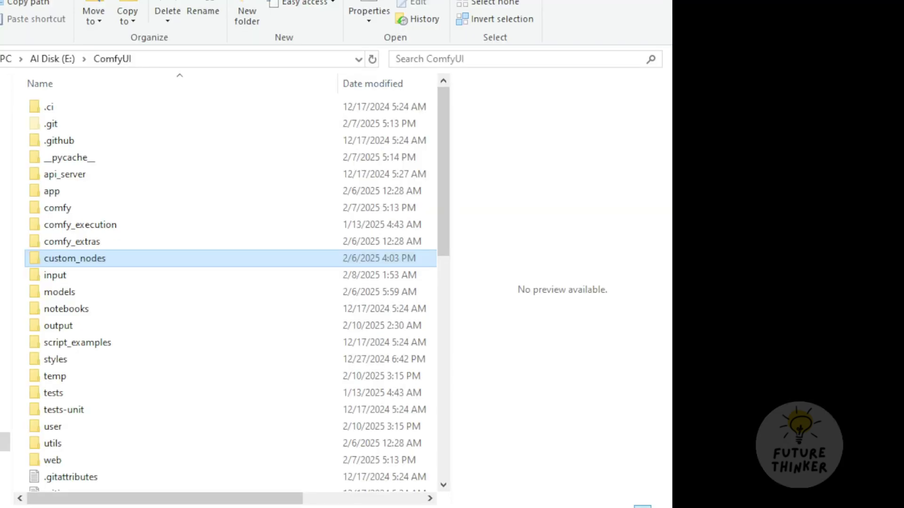
Go to custom_nodes > easyanimate > comfyui > v5.1 and select all six workflow JSON files.
key("Return")
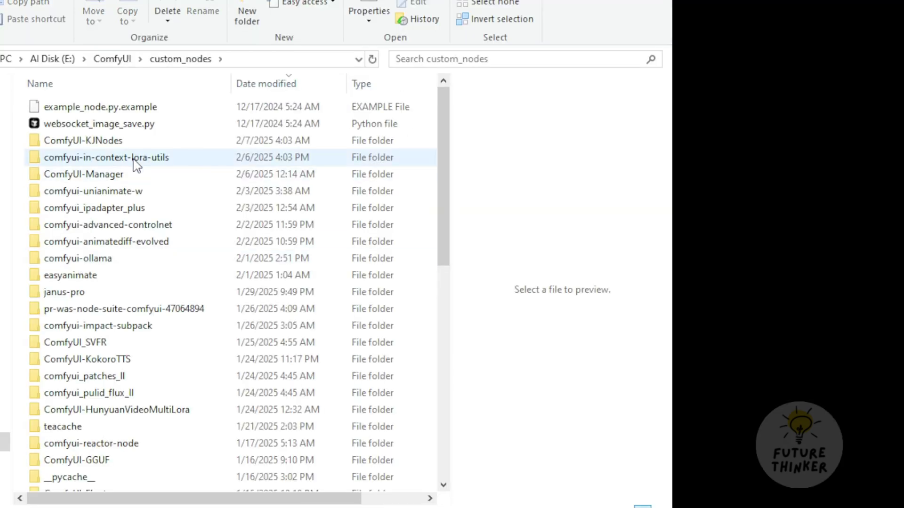
double_click(90, 277)
double_click(106, 159)
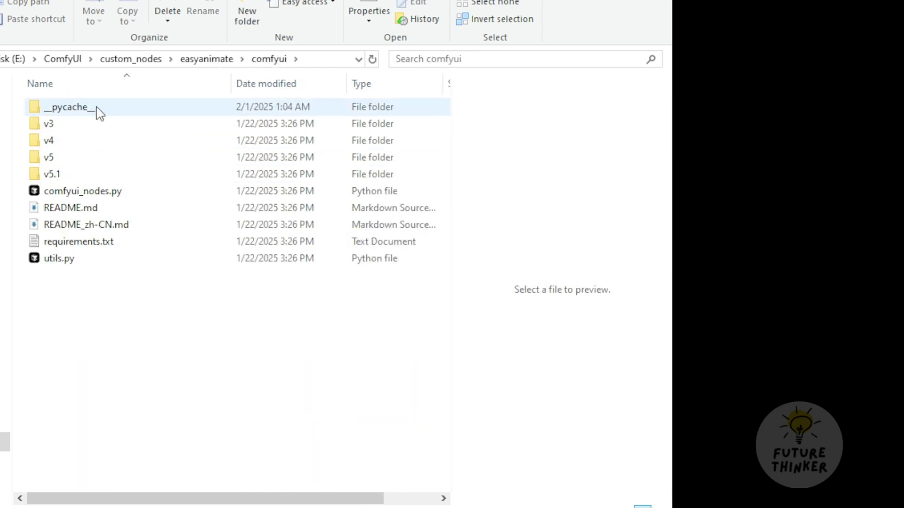
double_click(65, 180)
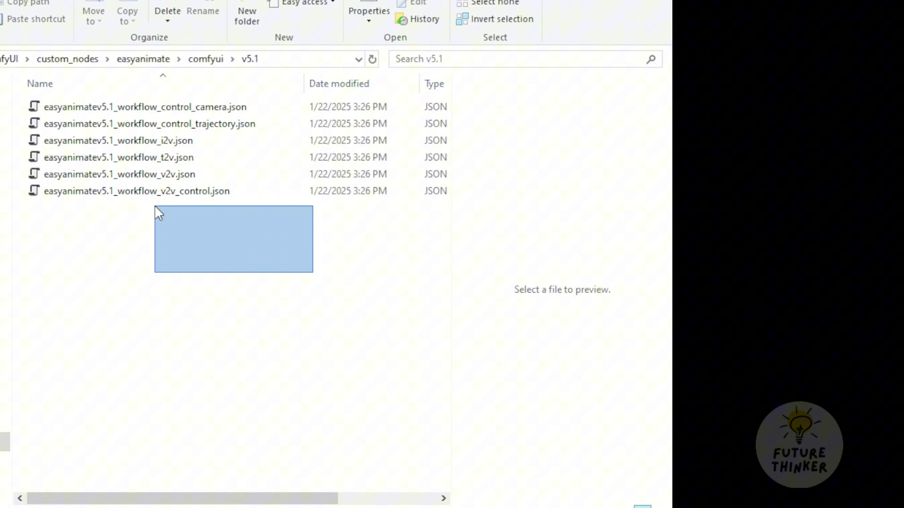
left_click_drag(156, 208, 137, 110)
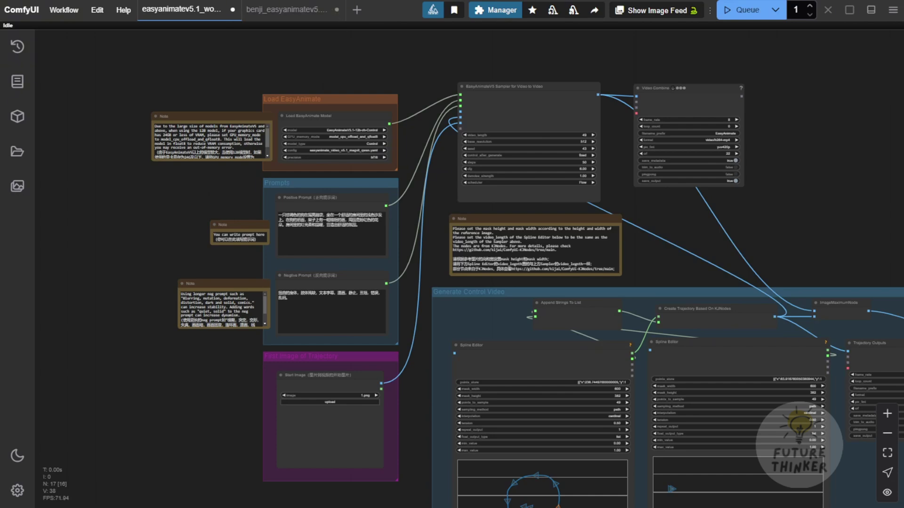
Close the older modified v2v control workflow tab without saving, then view the Generate Control Video nodes.
left_click(336, 10)
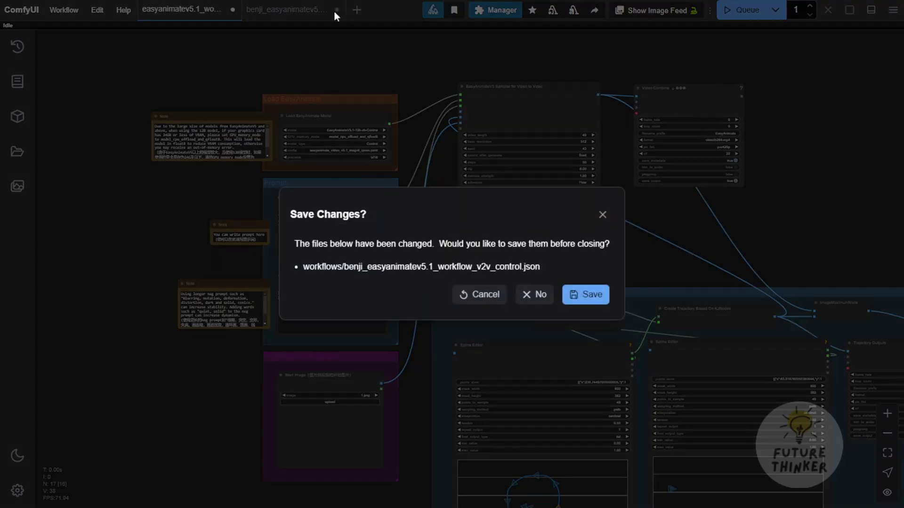
left_click(539, 298)
scroll(244, 63, "down", 3)
left_click_drag(245, 69, 137, 6)
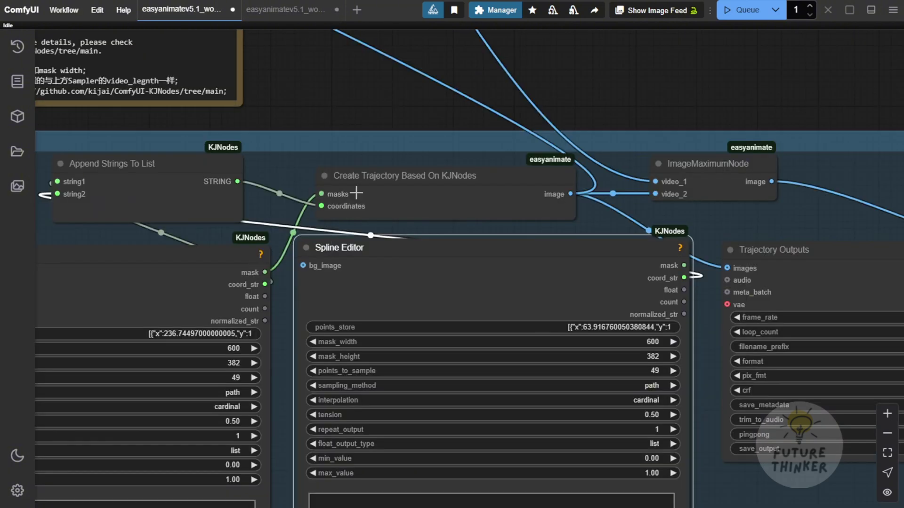
left_click_drag(502, 143, 686, 380)
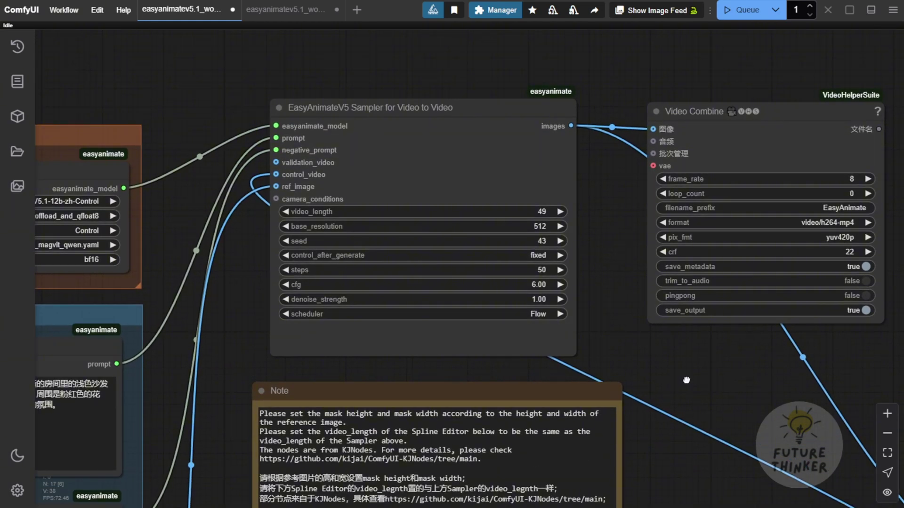
left_click(423, 102)
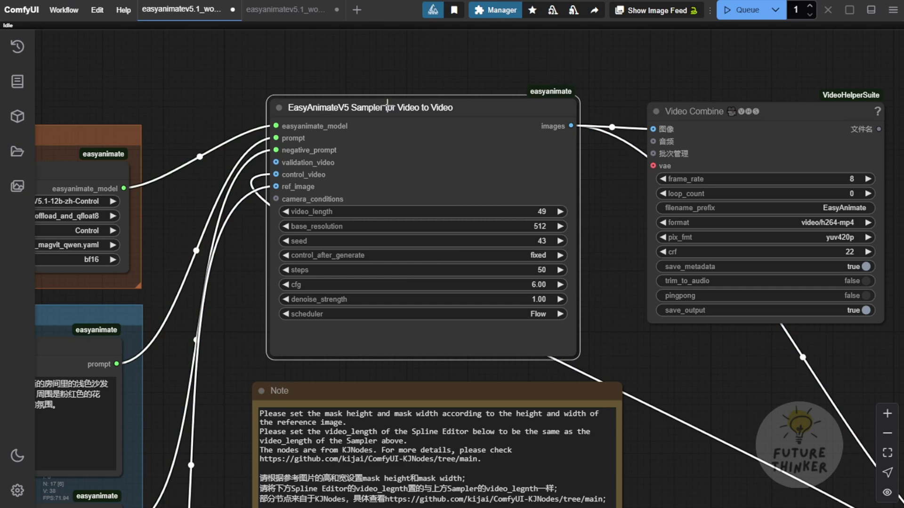
scroll(344, 111, "up", 3)
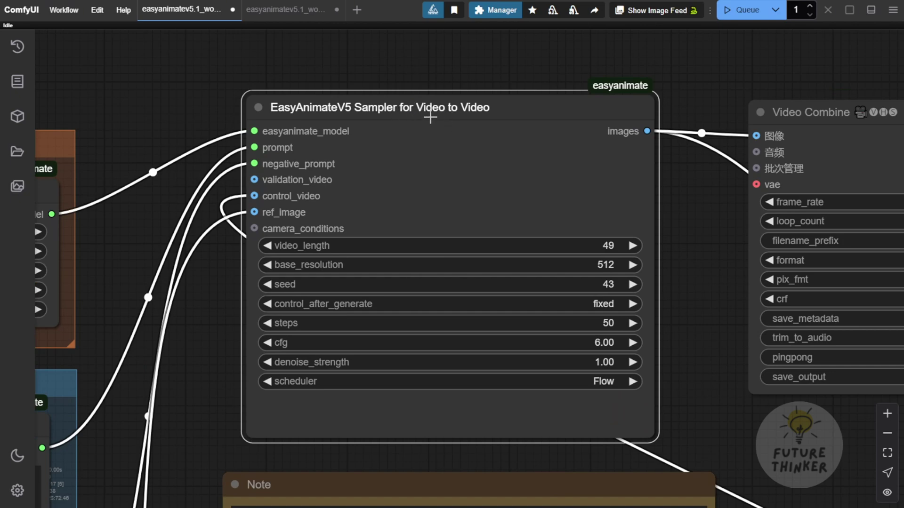
left_click_drag(92, 269, 598, 160)
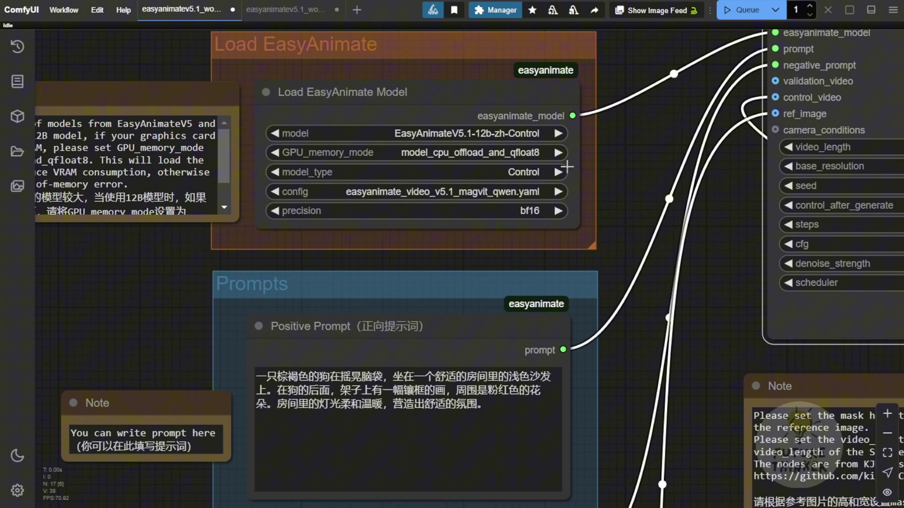
left_click(306, 93)
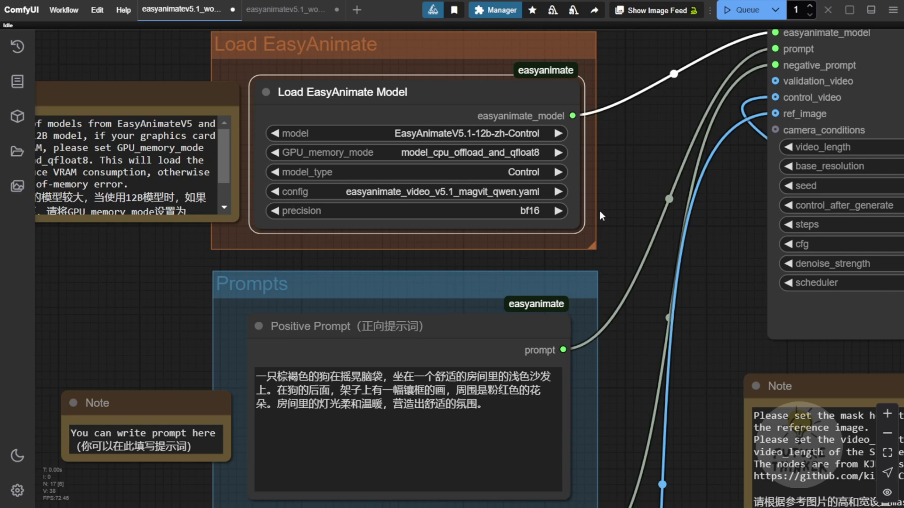
scroll(599, 211, "up", 4)
scroll(600, 214, "up", 2)
scroll(496, 216, "up", 3)
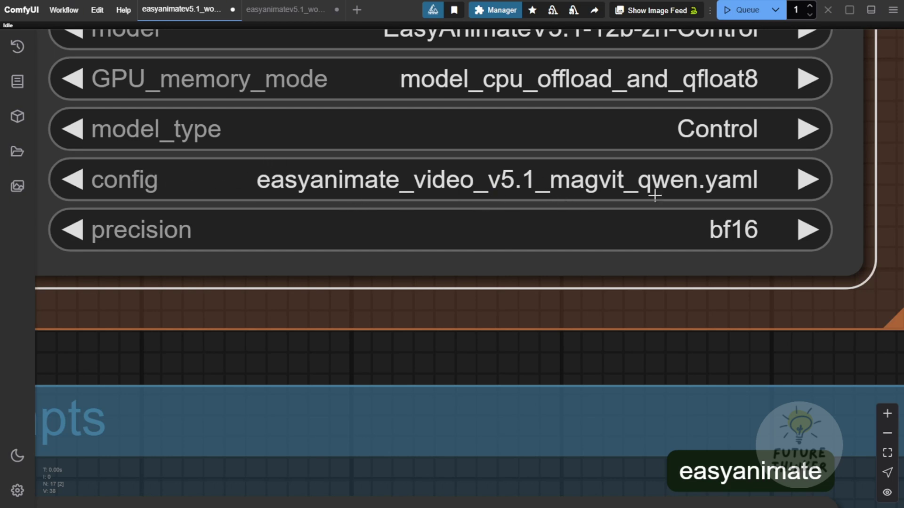
left_click(468, 187)
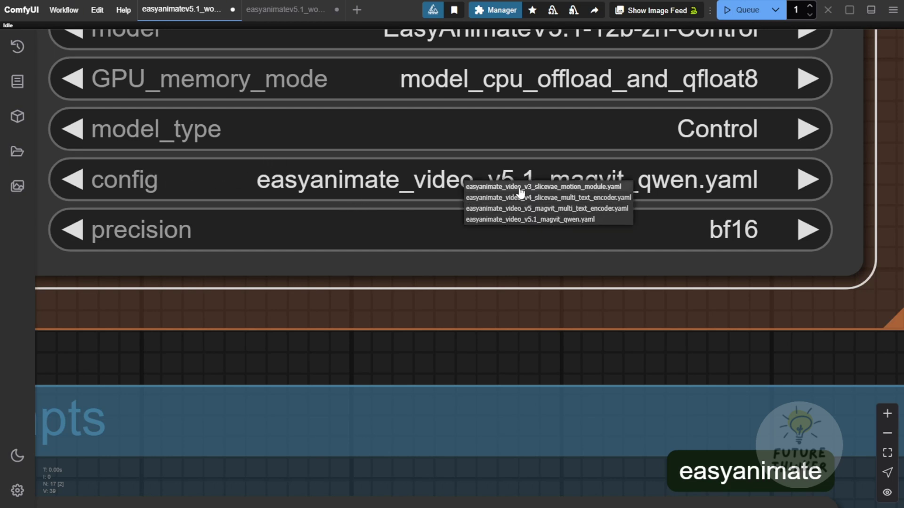
left_click(476, 269)
scroll(566, 232, "down", 3)
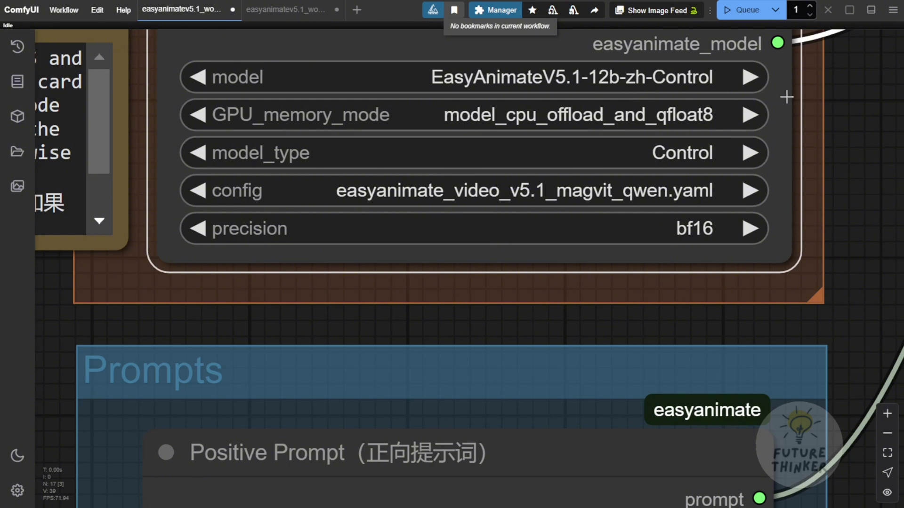
Pan past the Chinese positive and negative prompts to the Start Image node holding 1.png.
scroll(800, 99, "down", 2)
left_click_drag(838, 112, 706, 33)
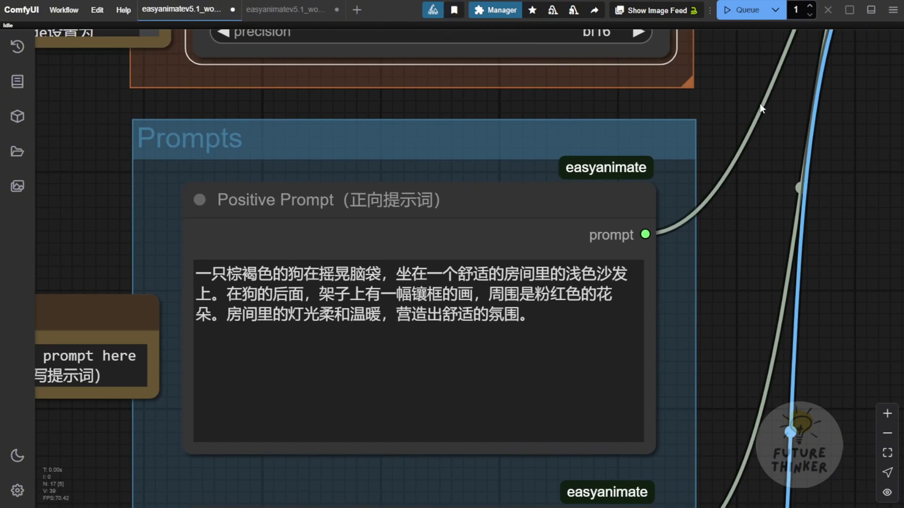
scroll(760, 108, "down", 3)
scroll(771, 162, "down", 3)
scroll(771, 163, "right", 2)
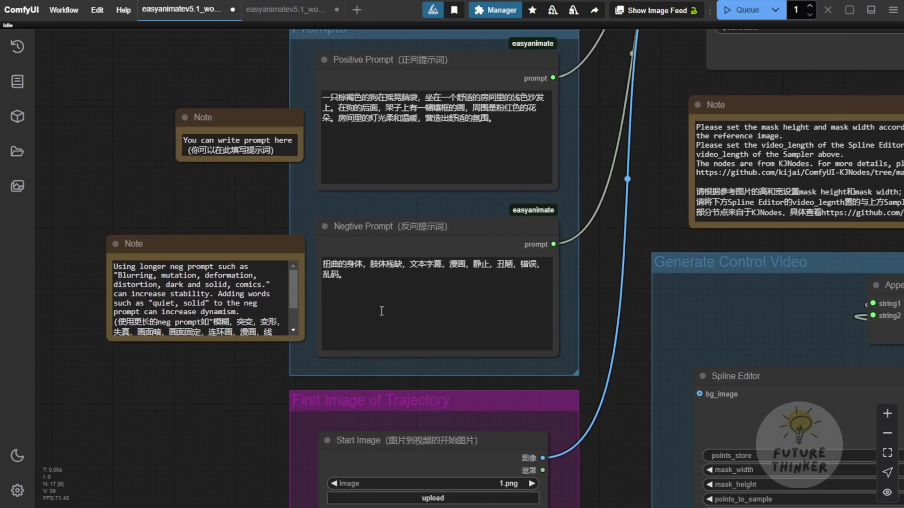
scroll(581, 168, "down", 2)
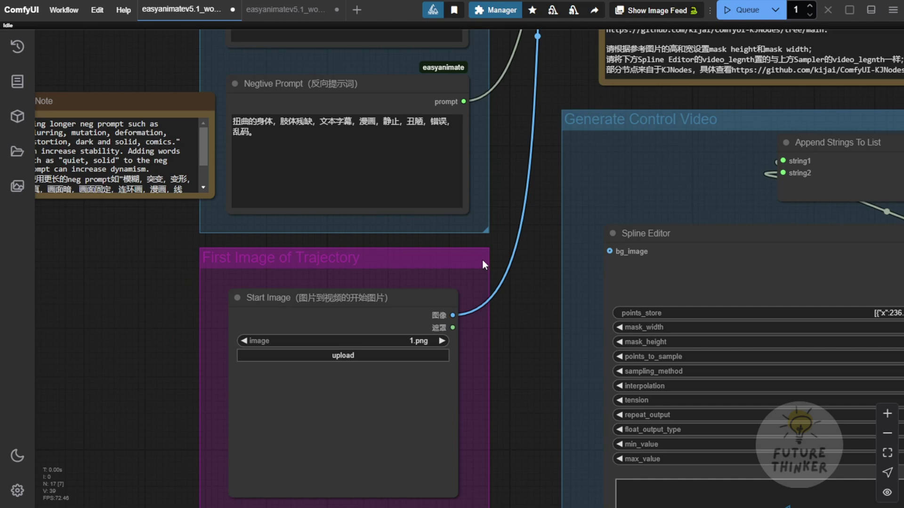
scroll(488, 258, "down", 2)
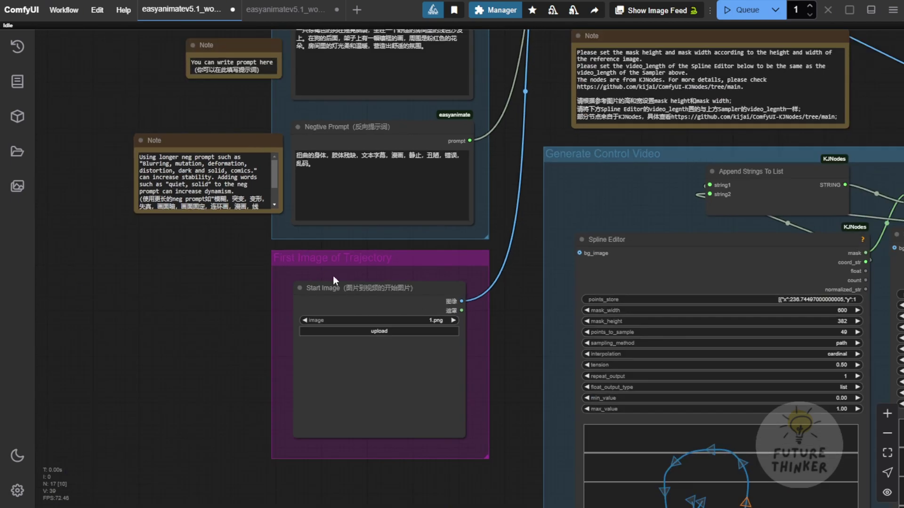
left_click_drag(237, 335, 204, 258)
scroll(309, 242, "up", 3)
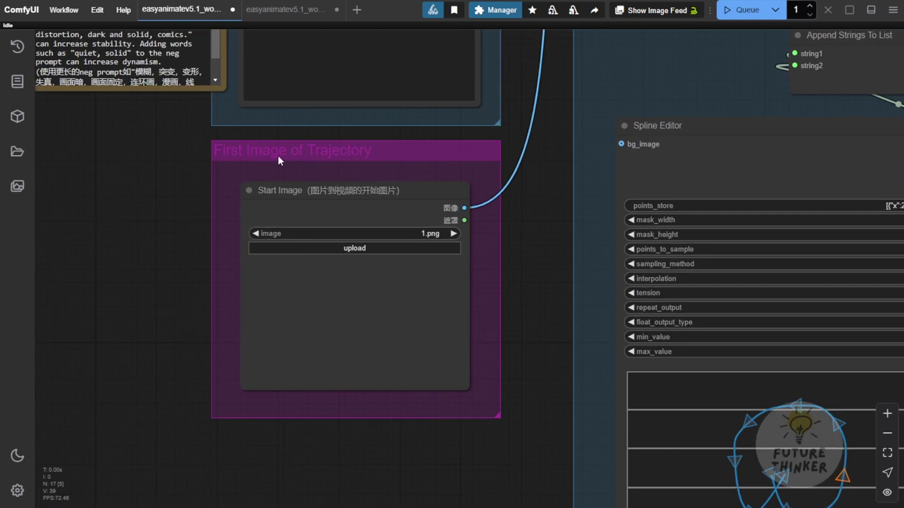
Nudge the First Image of Trajectory group slightly up beside the Spline Editor.
left_click_drag(278, 157, 283, 175)
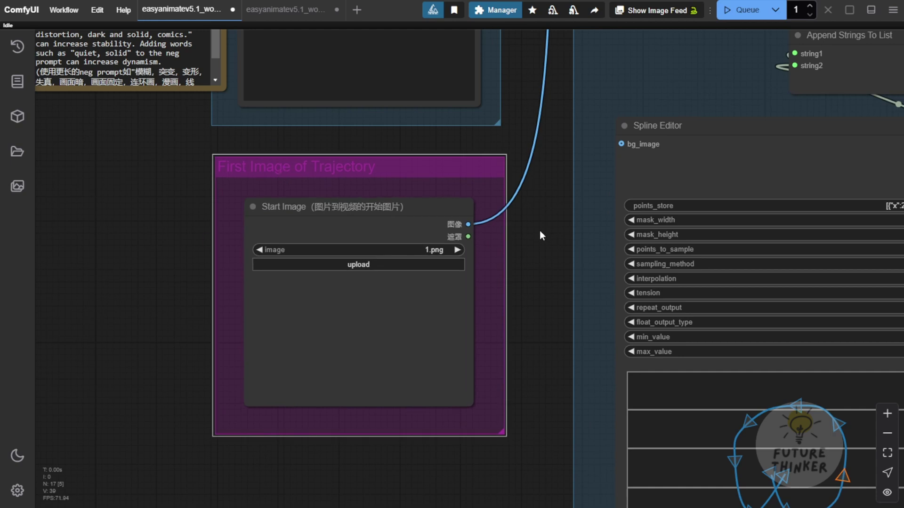
left_click_drag(400, 174, 396, 155)
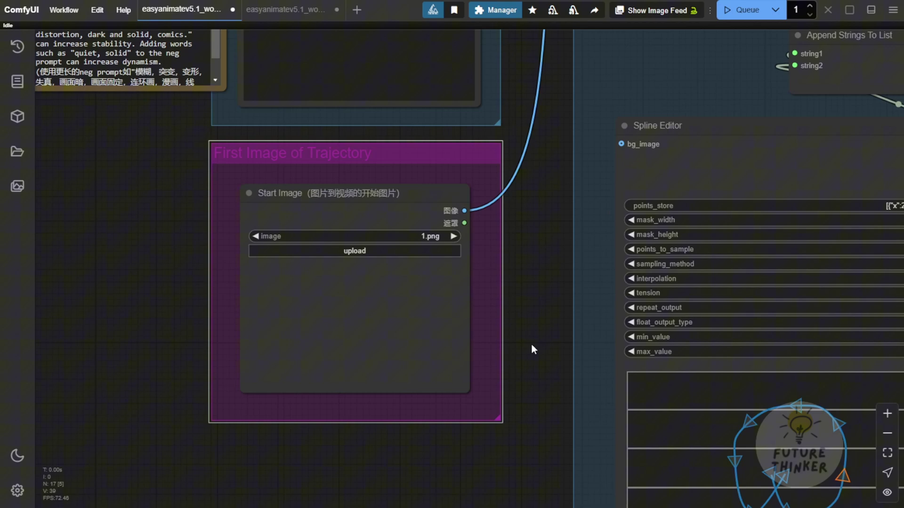
scroll(532, 349, "down", 2)
left_click_drag(538, 323, 263, 451)
left_click_drag(590, 173, 663, 355)
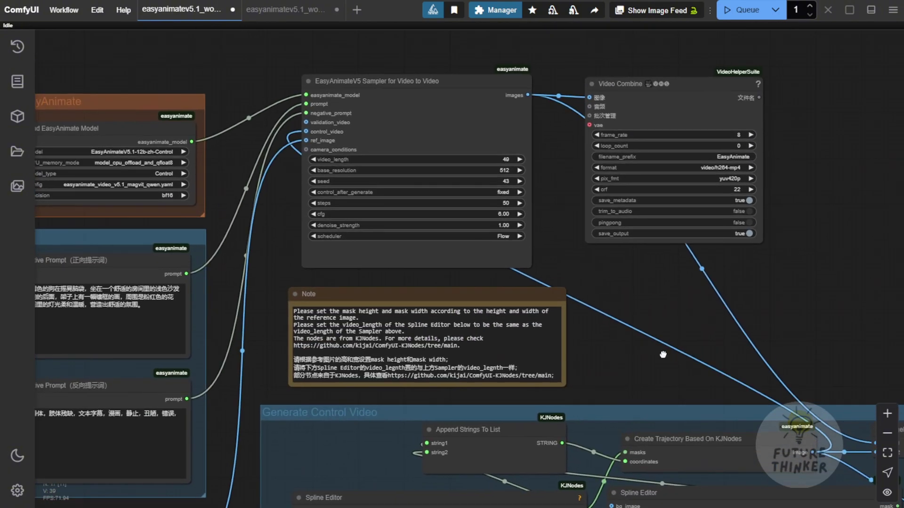
scroll(394, 130, "up", 1)
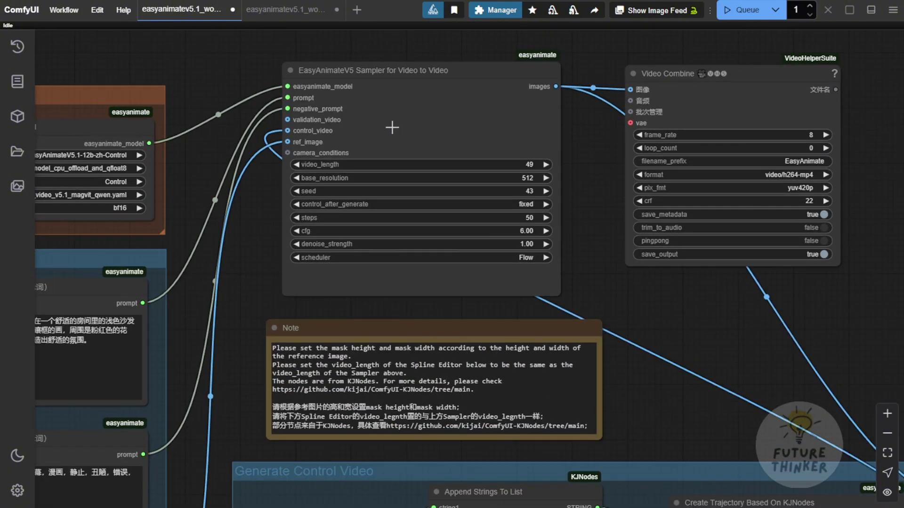
scroll(392, 127, "up", 3)
left_click_drag(620, 190, 617, 193)
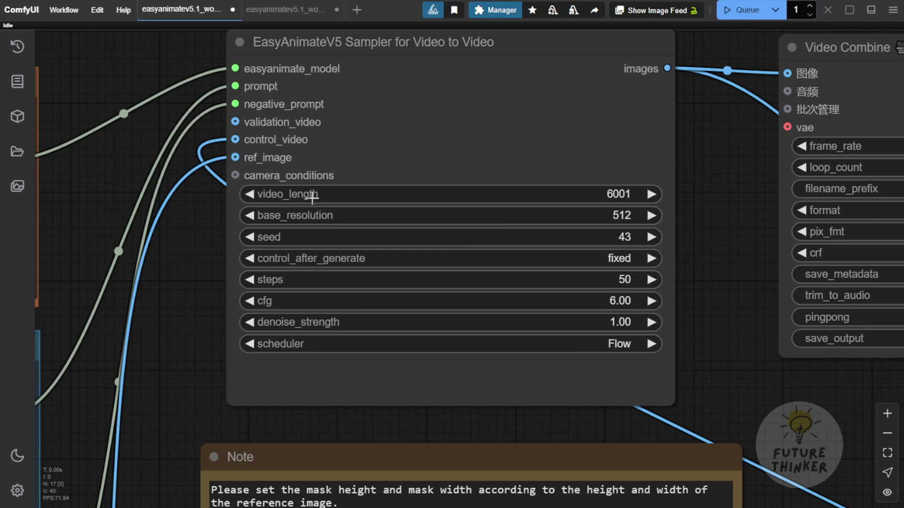
left_click(251, 194)
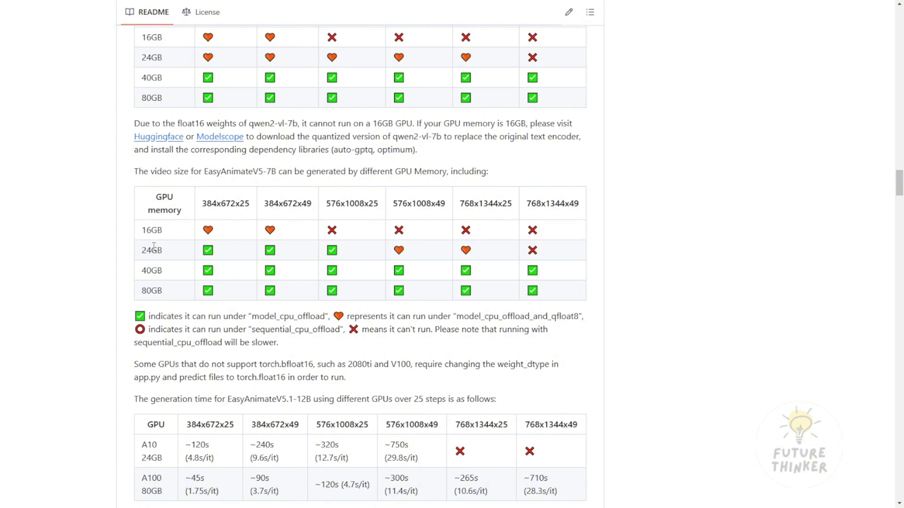
left_click_drag(142, 252, 305, 249)
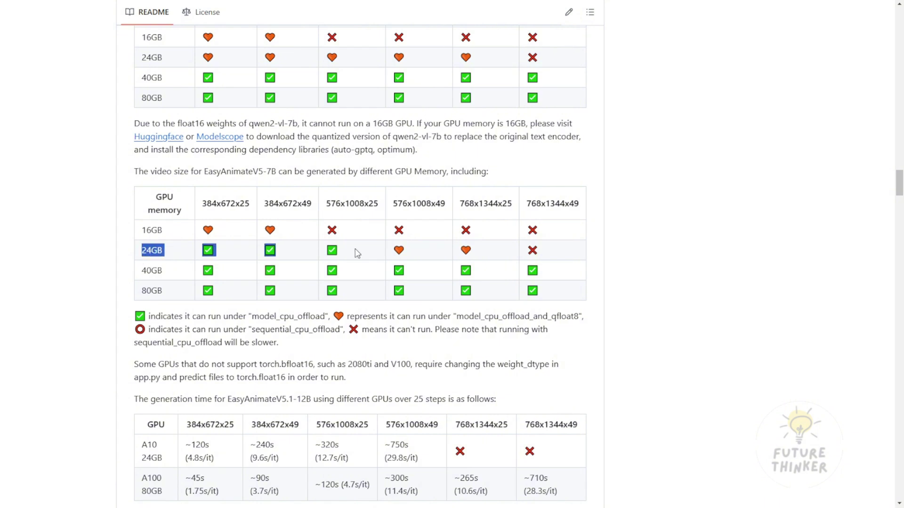
left_click_drag(245, 216, 483, 206)
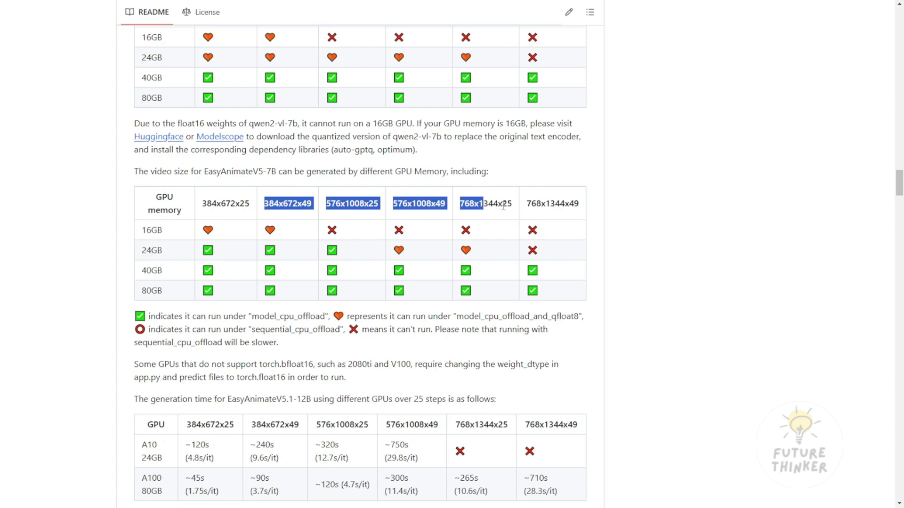
scroll(544, 253, "down", 3)
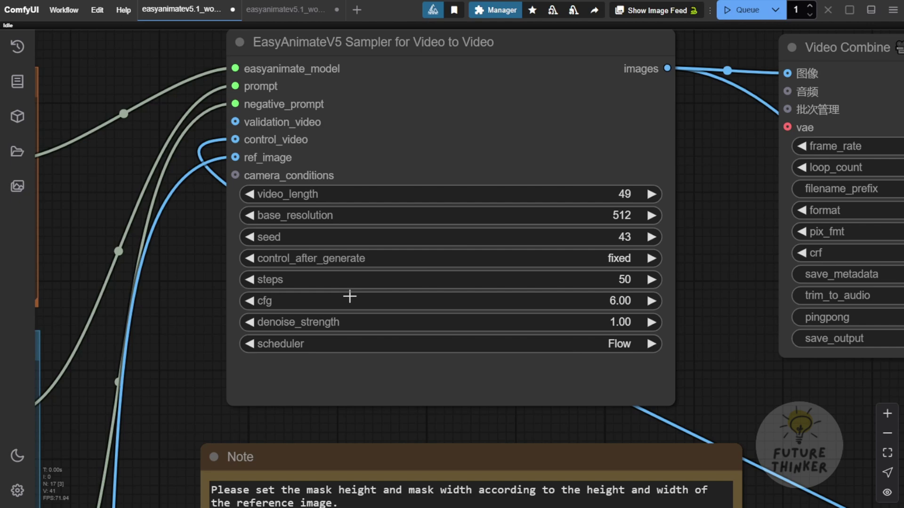
Scroll the canvas to the elf Start Image node and the Spline Editor curves.
scroll(377, 309, "down", 5)
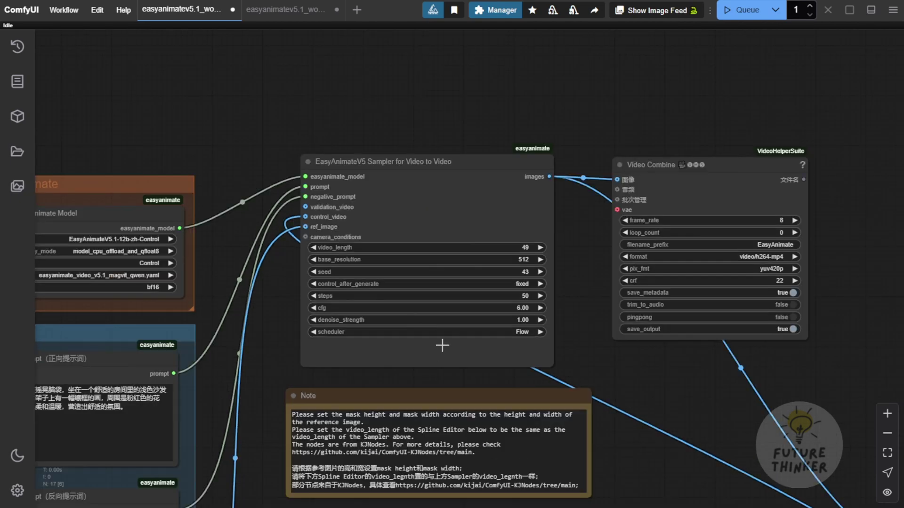
scroll(442, 348, "down", 4)
left_click_drag(559, 396, 559, 261)
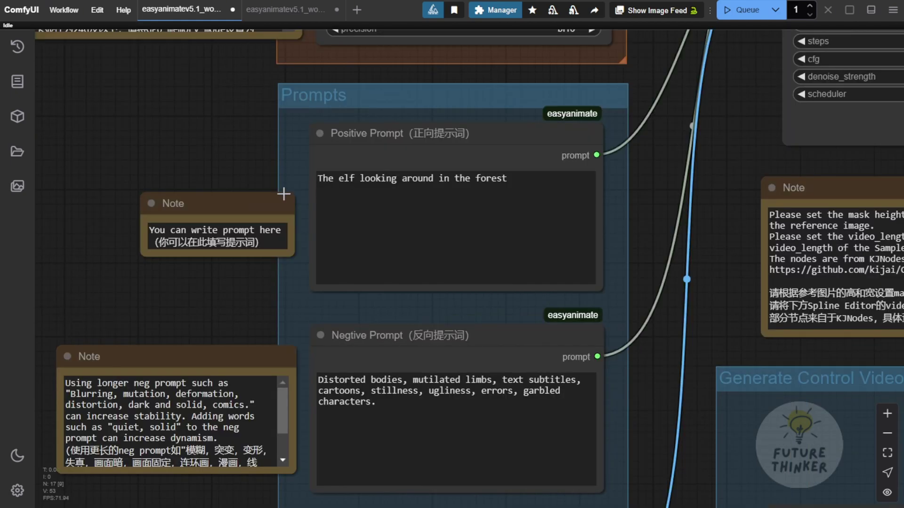
scroll(611, 180, "down", 5)
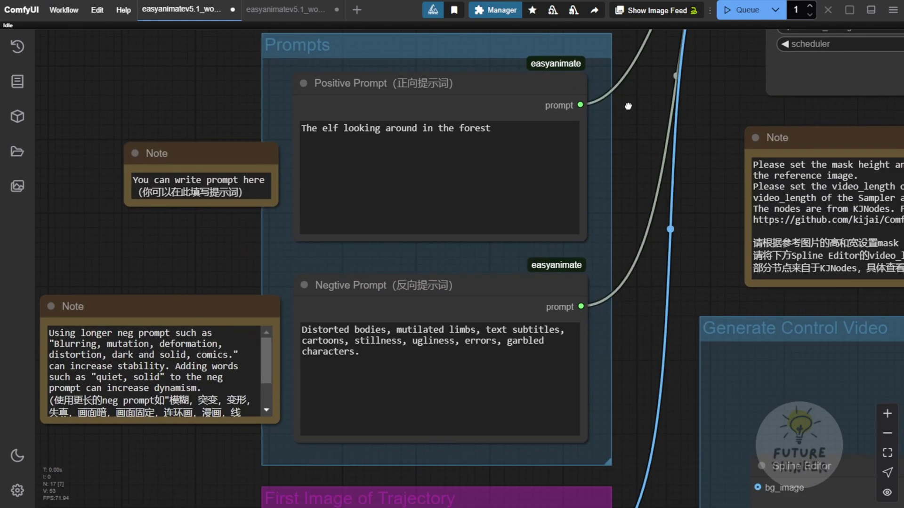
scroll(629, 274, "down", 5)
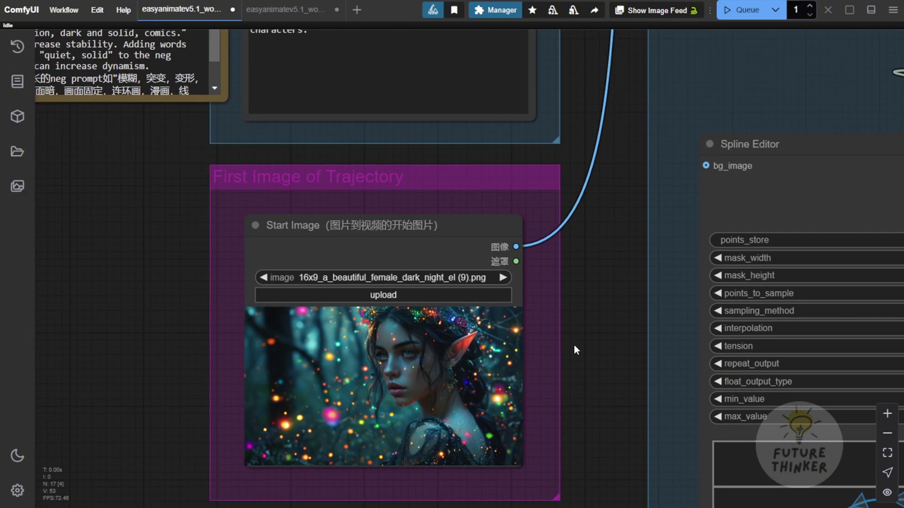
scroll(574, 346, "down", 3)
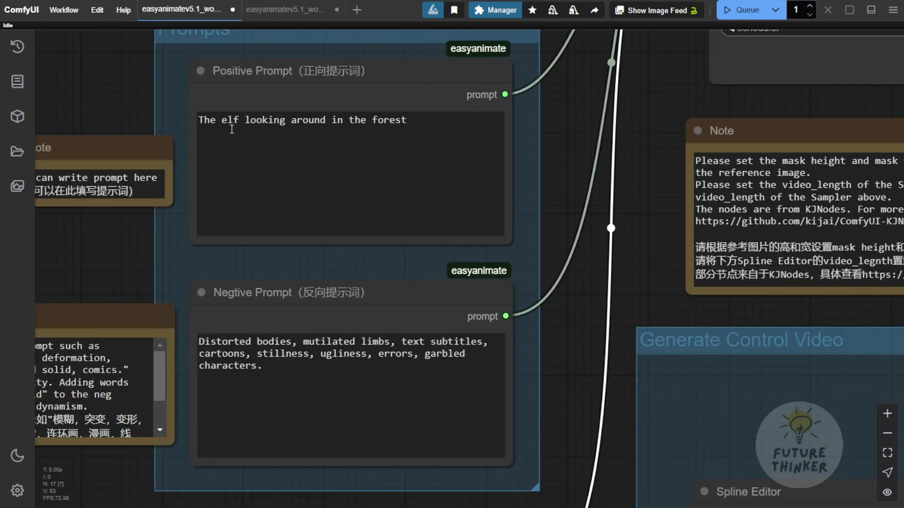
scroll(552, 284, "down", 2)
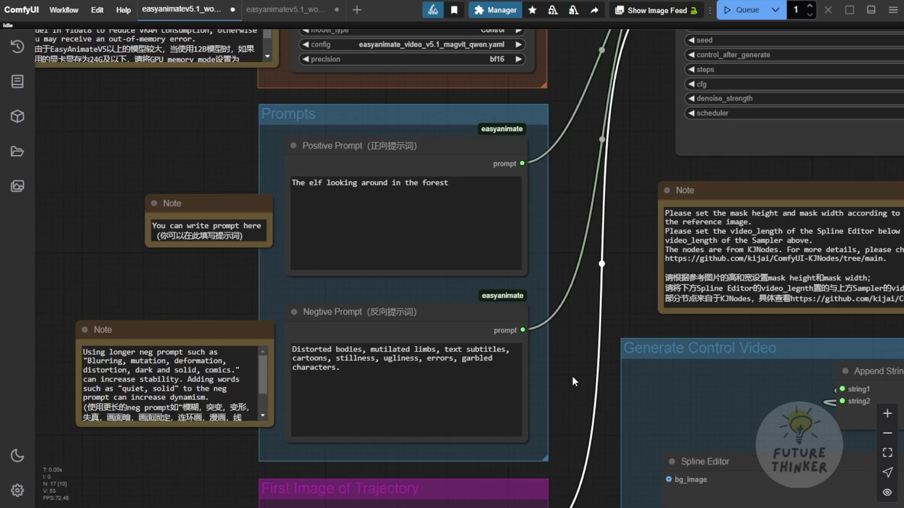
scroll(572, 377, "down", 5)
scroll(373, 122, "up", 2)
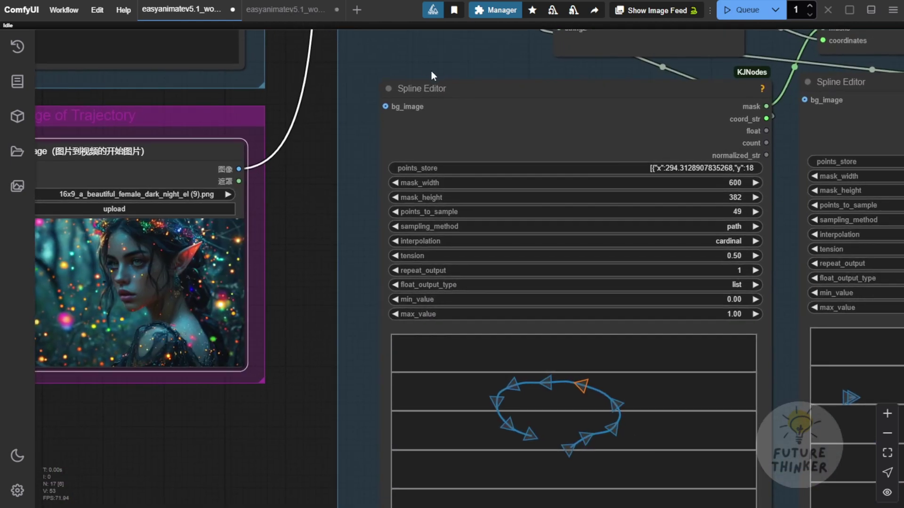
Reshape the left spline into a winding loop and the right spline into a short line.
left_click_drag(430, 70, 363, 13)
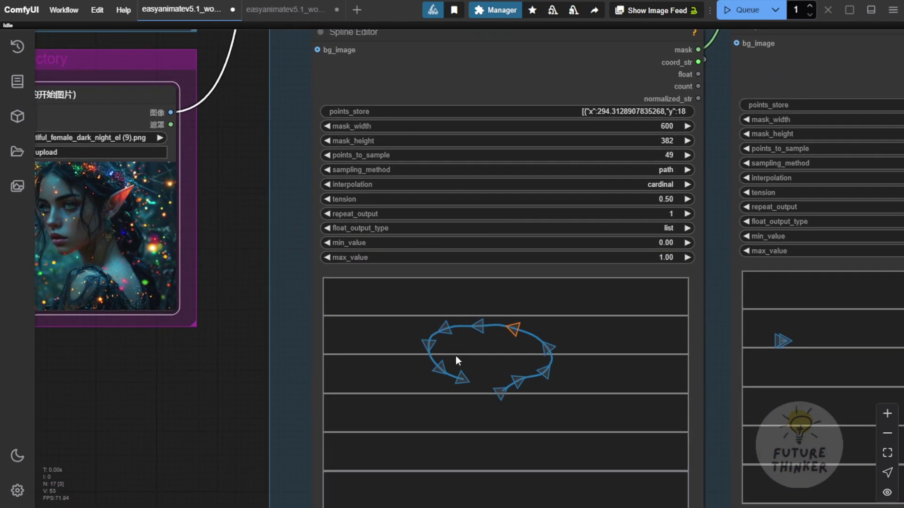
left_click_drag(500, 393, 504, 356)
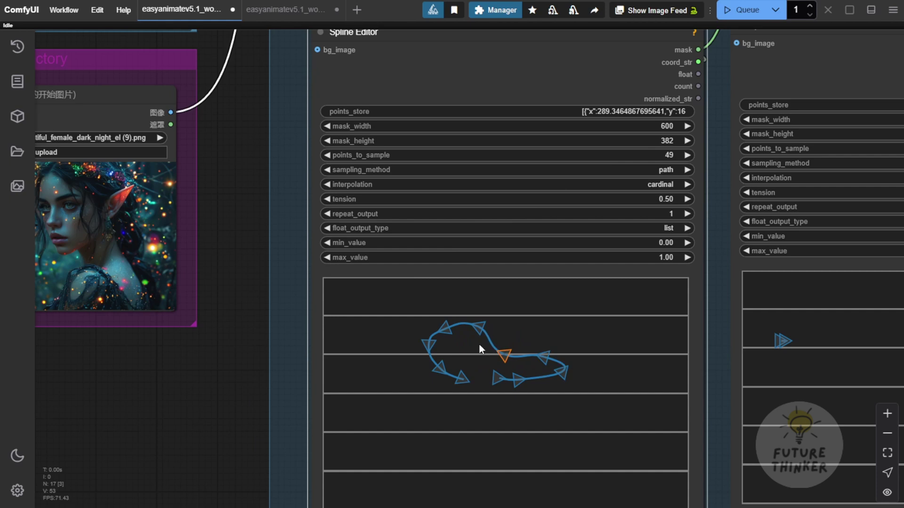
left_click_drag(462, 376, 550, 326)
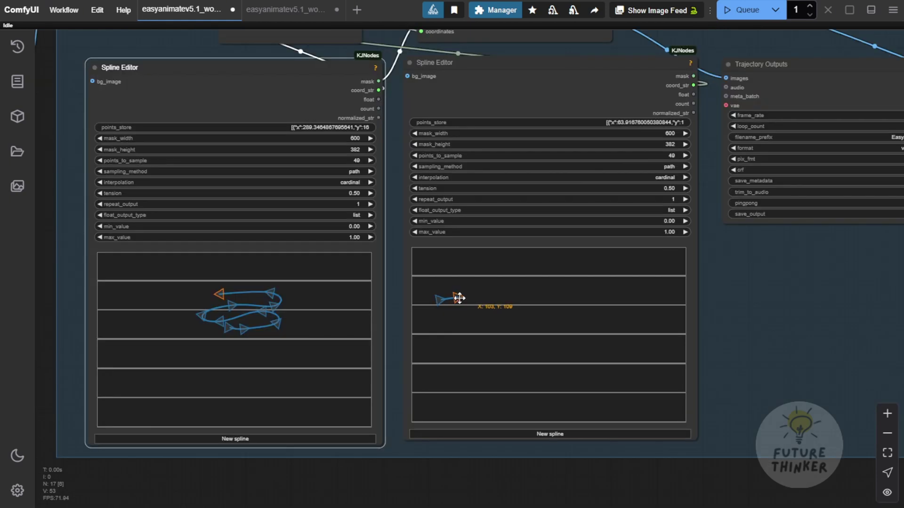
left_click(441, 320)
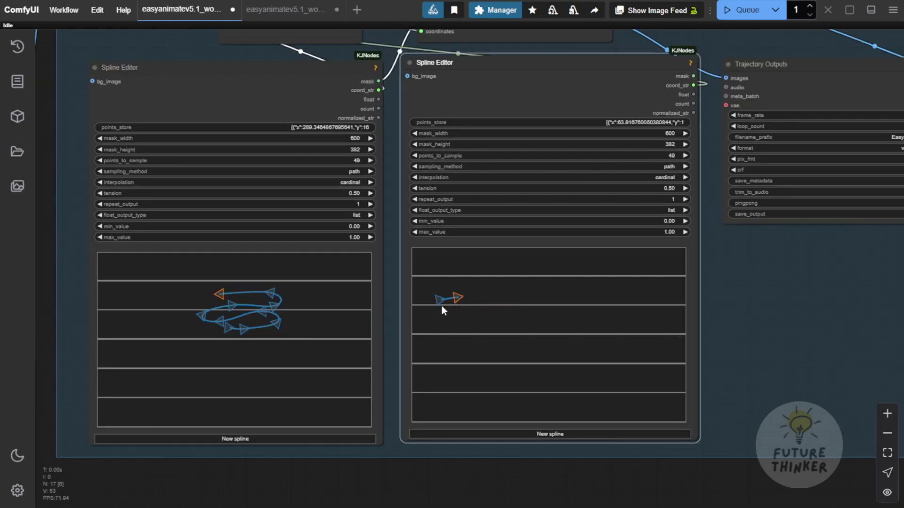
scroll(397, 320, "up", 6)
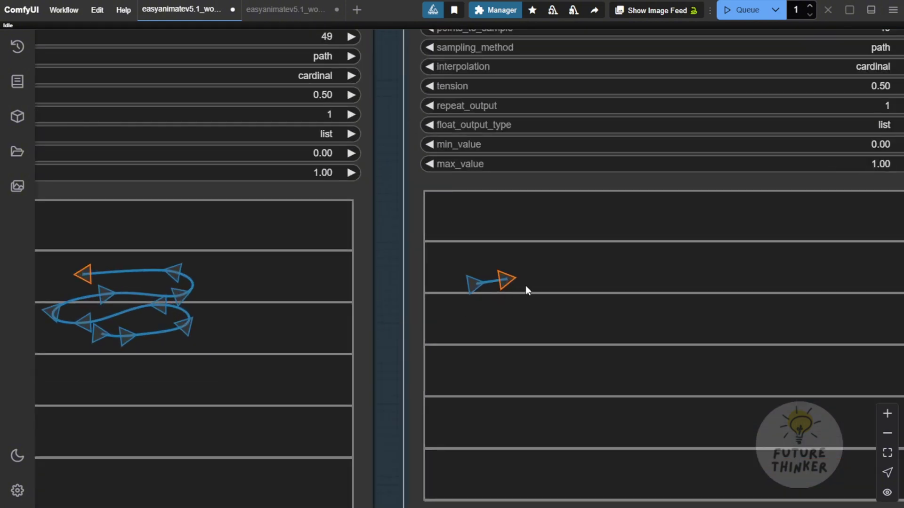
scroll(398, 327, "down", 6)
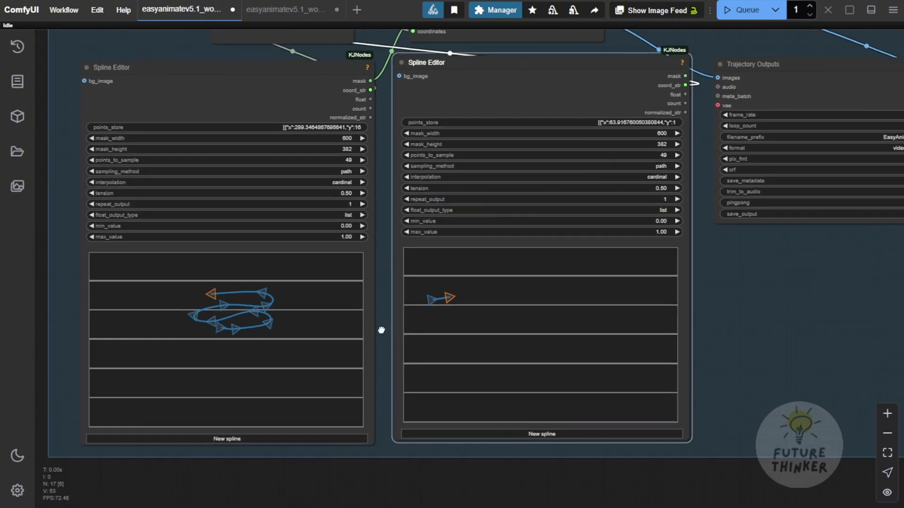
left_click_drag(445, 293, 656, 295)
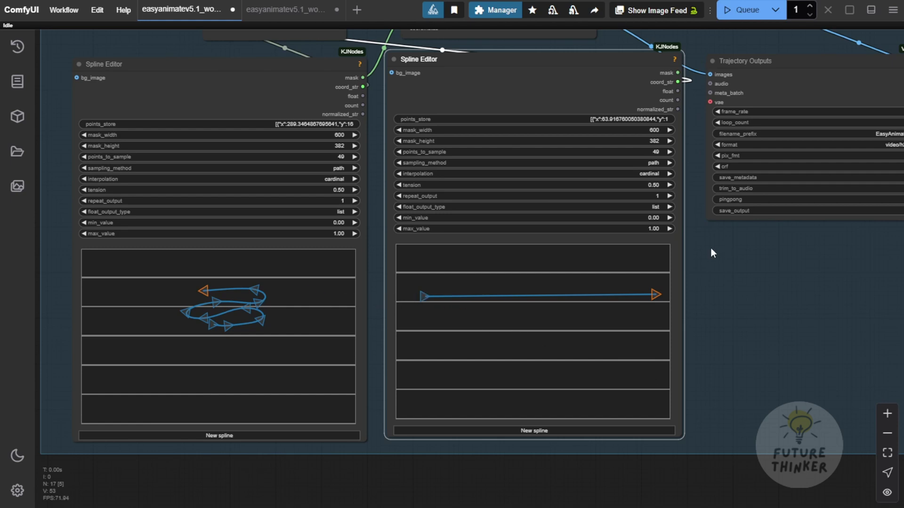
left_click_drag(649, 295, 438, 296)
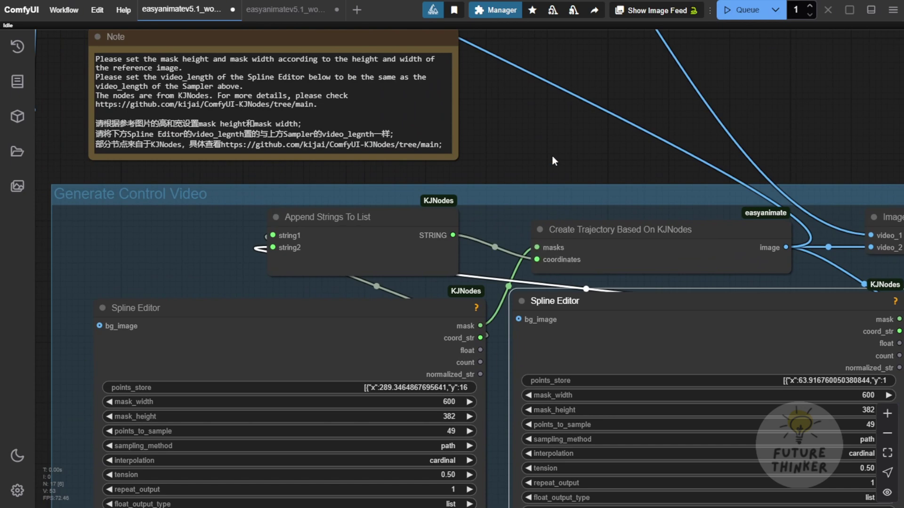
Fine-tune a control point on the left curve and queue the workflow.
left_click_drag(552, 156, 298, 133)
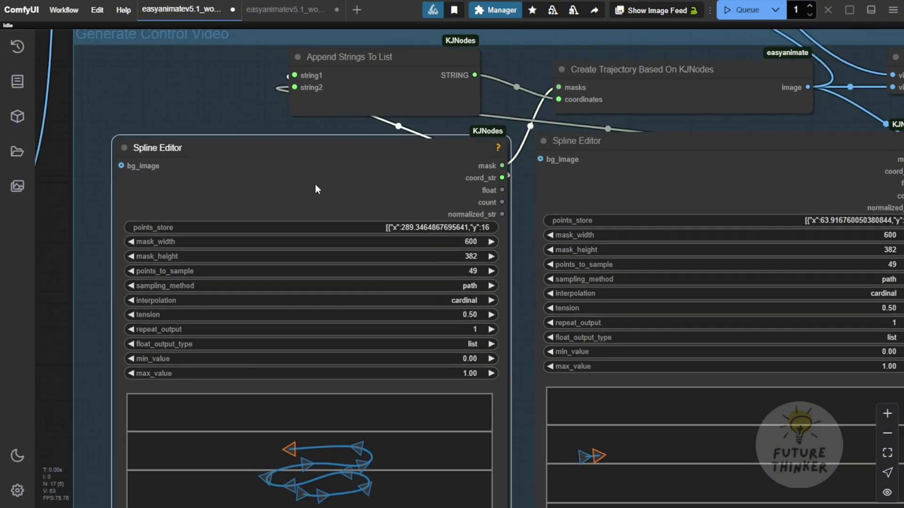
left_click_drag(95, 460, 150, 341)
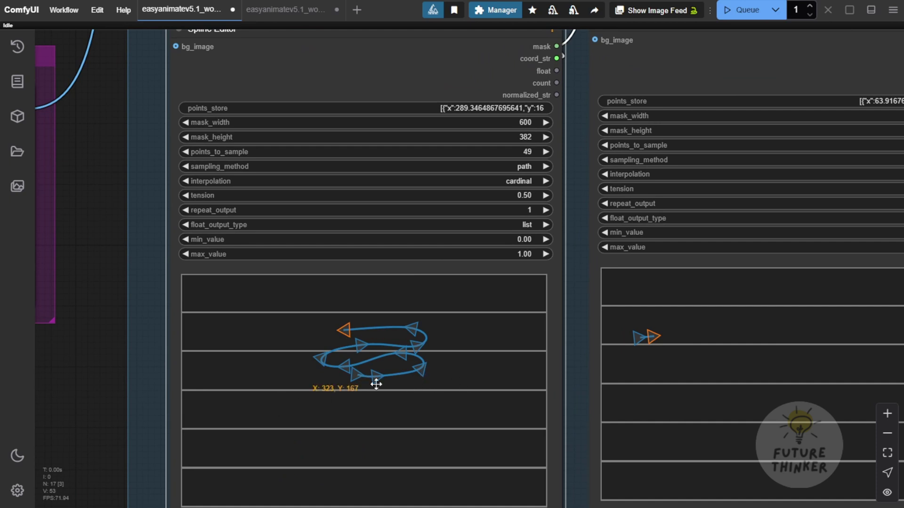
left_click_drag(353, 377, 346, 381)
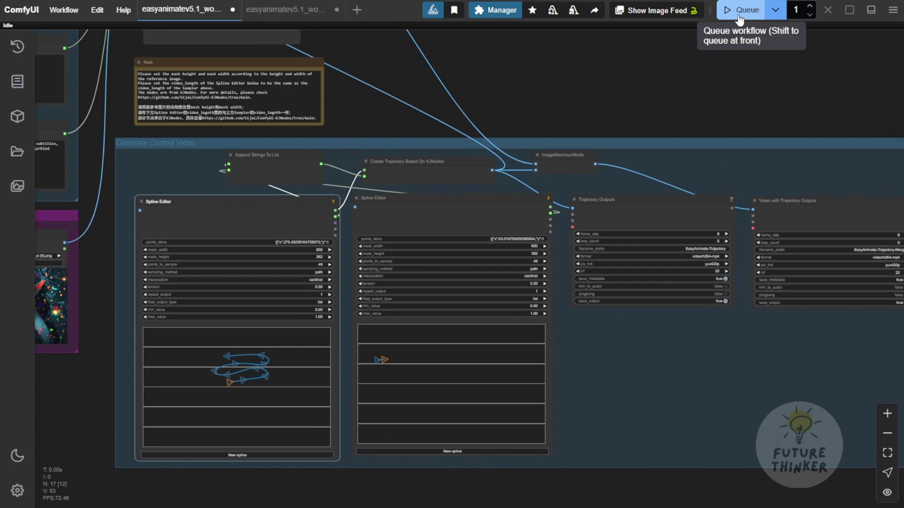
left_click(738, 17)
left_click_drag(623, 71, 824, 187)
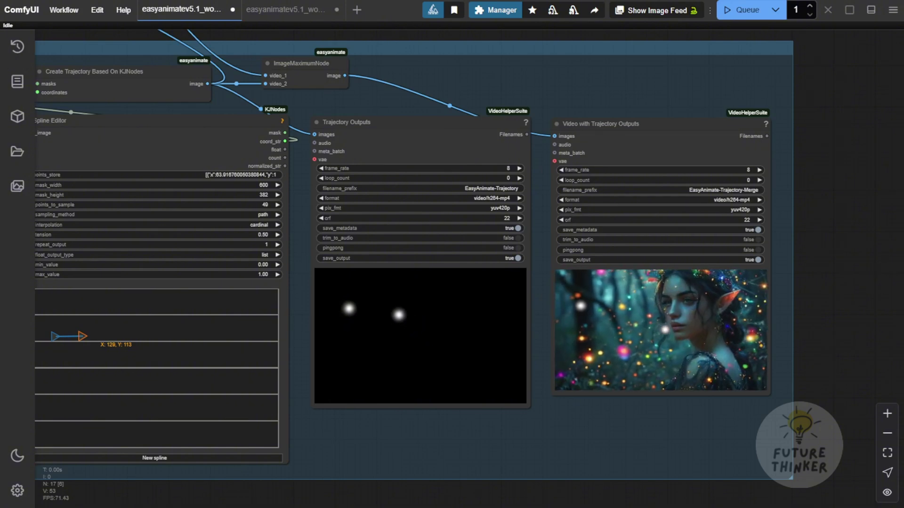
Inspect the Spline Editor nodes alongside the two generated video previews.
scroll(666, 419, "up", 2)
scroll(668, 421, "down", 2)
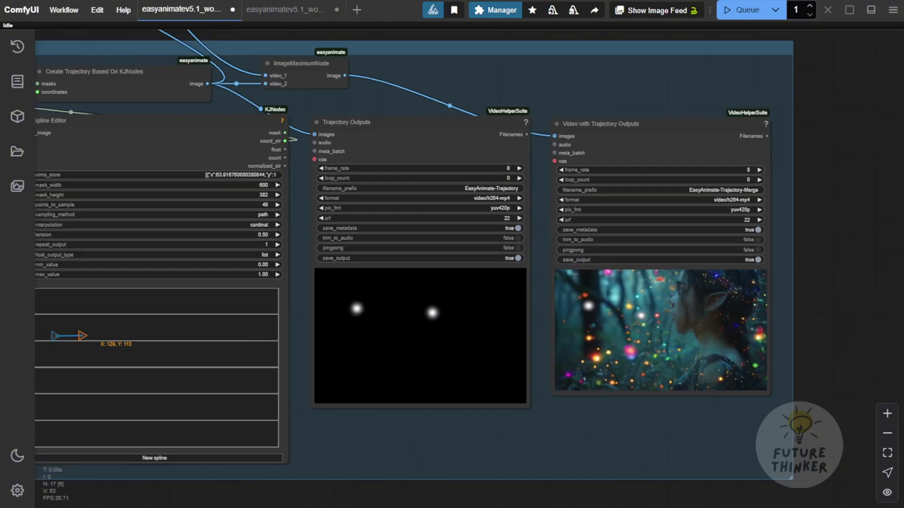
left_click_drag(836, 358, 830, 351)
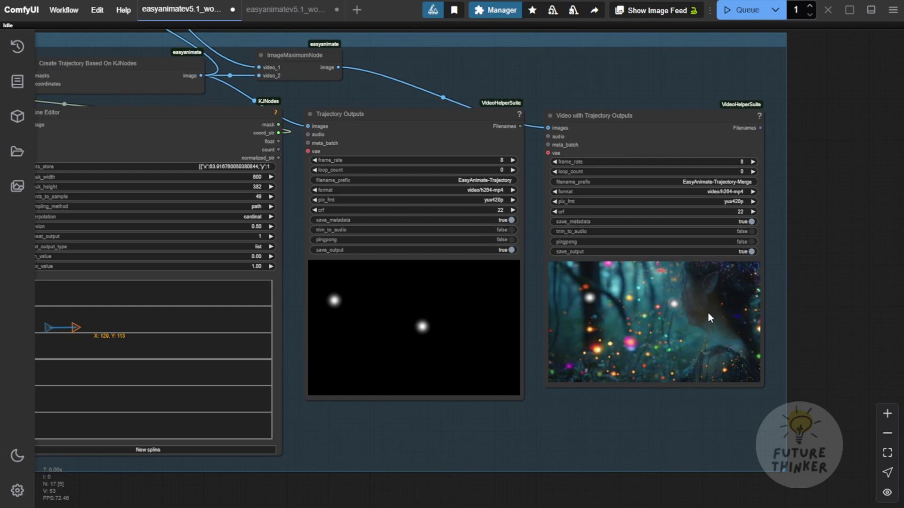
left_click_drag(464, 440, 684, 442)
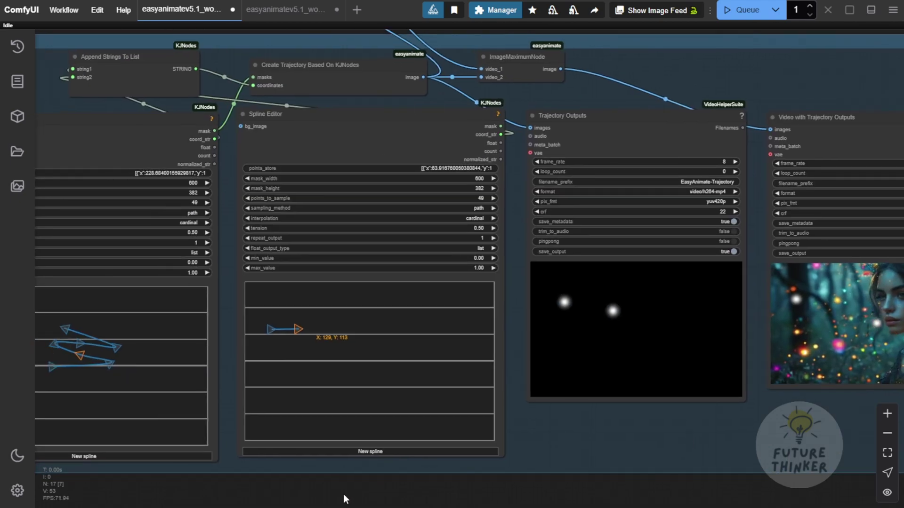
left_click_drag(343, 496, 71, 440)
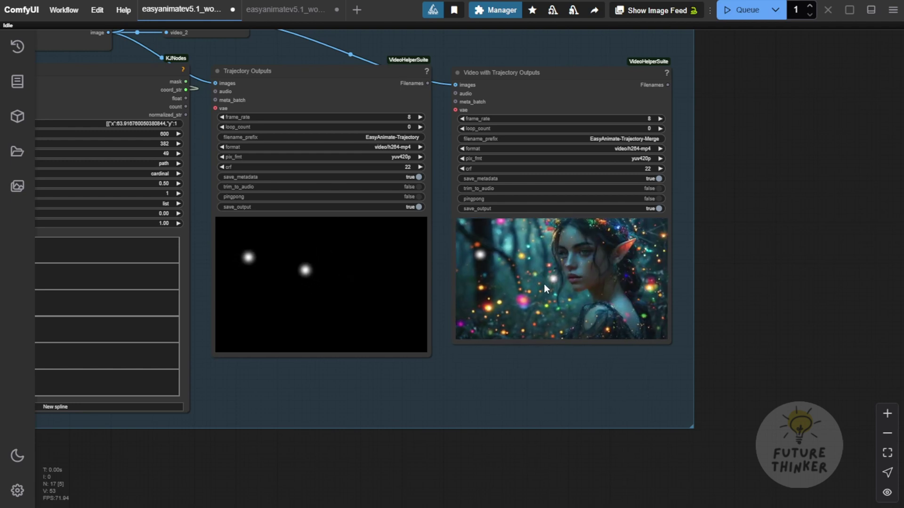
scroll(366, 213, "up", 4)
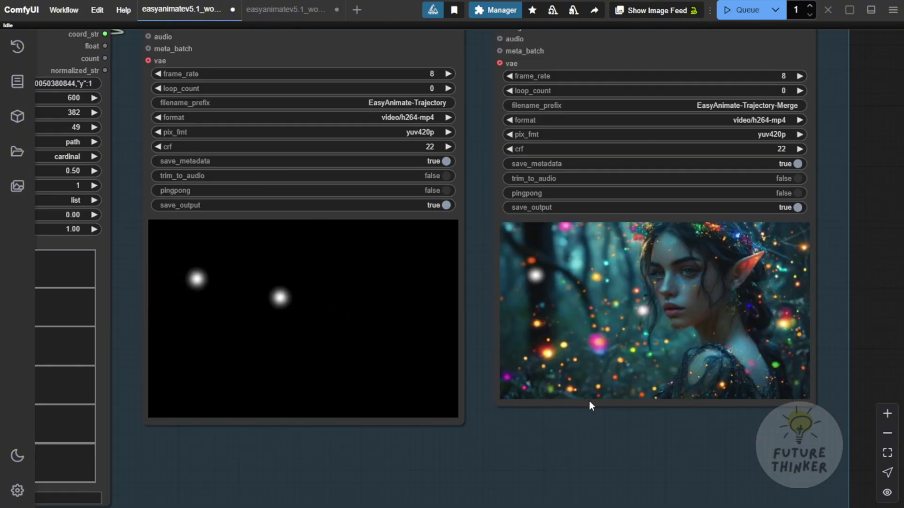
left_click_drag(566, 414, 638, 437)
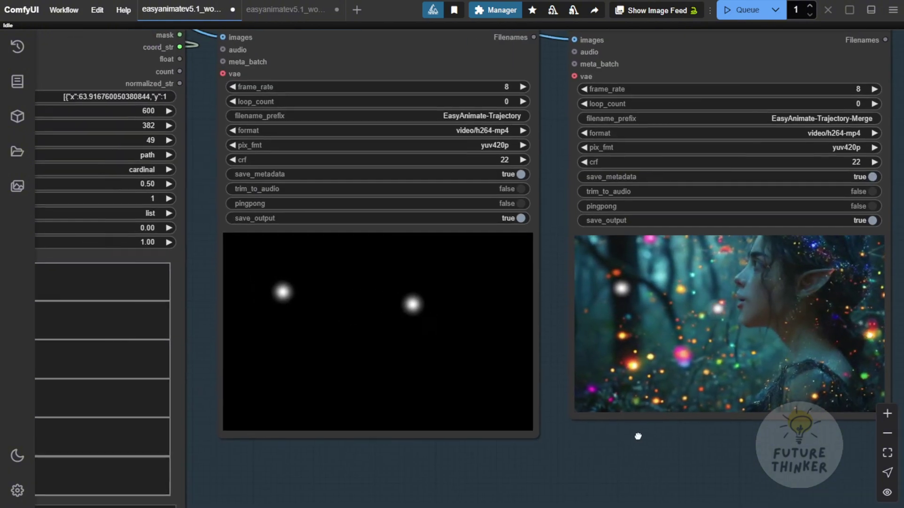
Move over to inspect the white-dot trajectory mask preview.
scroll(623, 376, "up", 6)
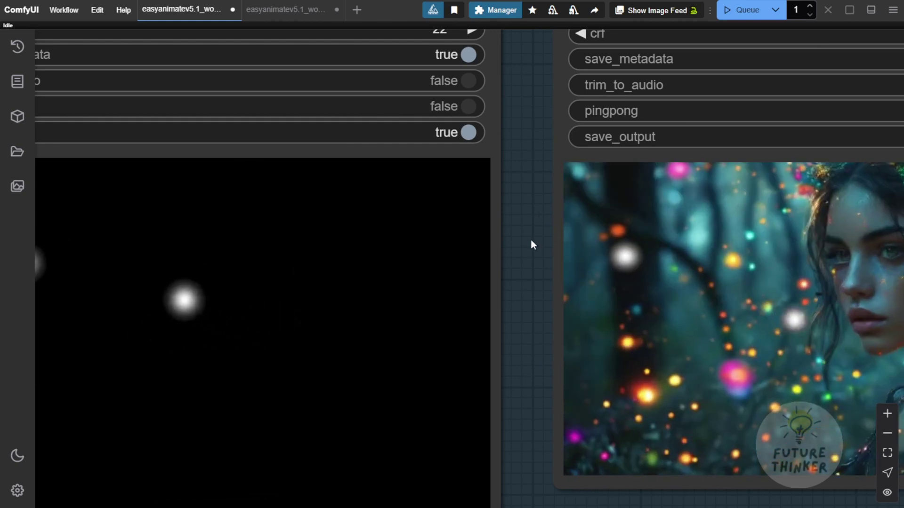
scroll(529, 248, "down", 2)
left_click_drag(524, 261, 869, 244)
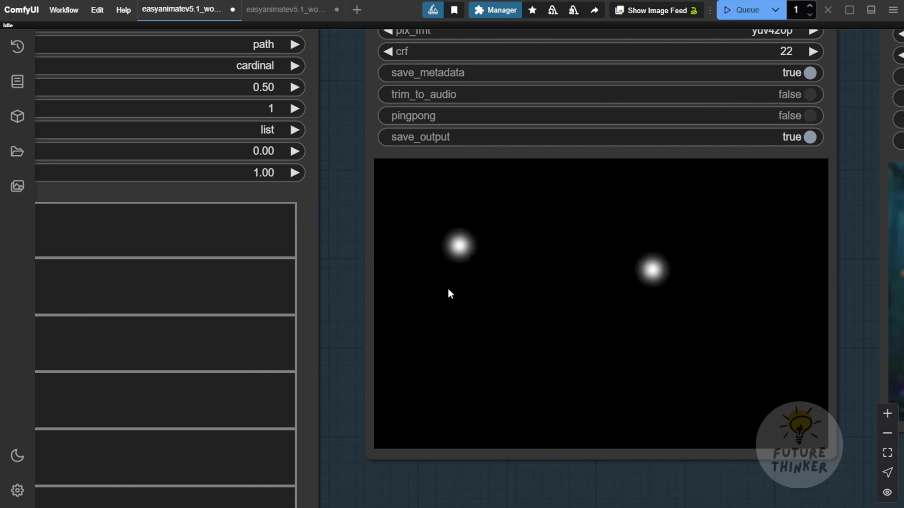
scroll(448, 288, "down", 3)
scroll(592, 465, "up", 3)
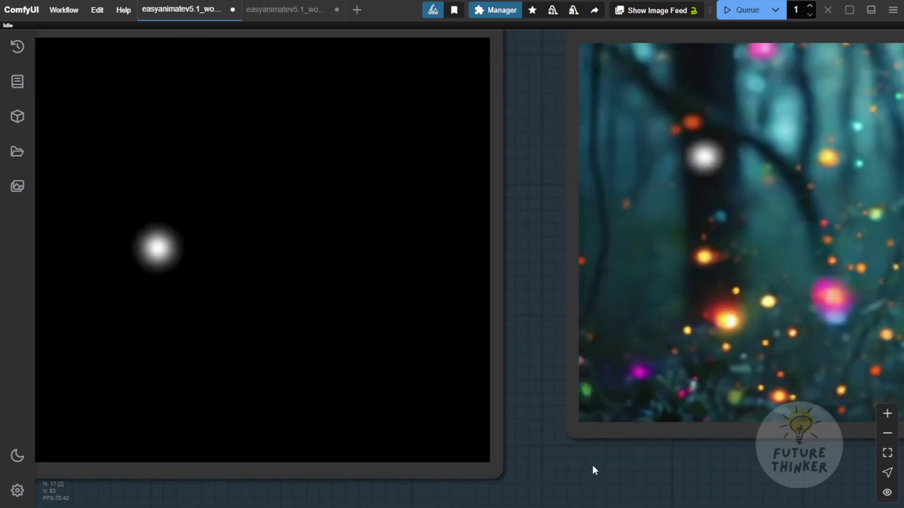
scroll(520, 448, "right", 3)
scroll(521, 447, "up", 1)
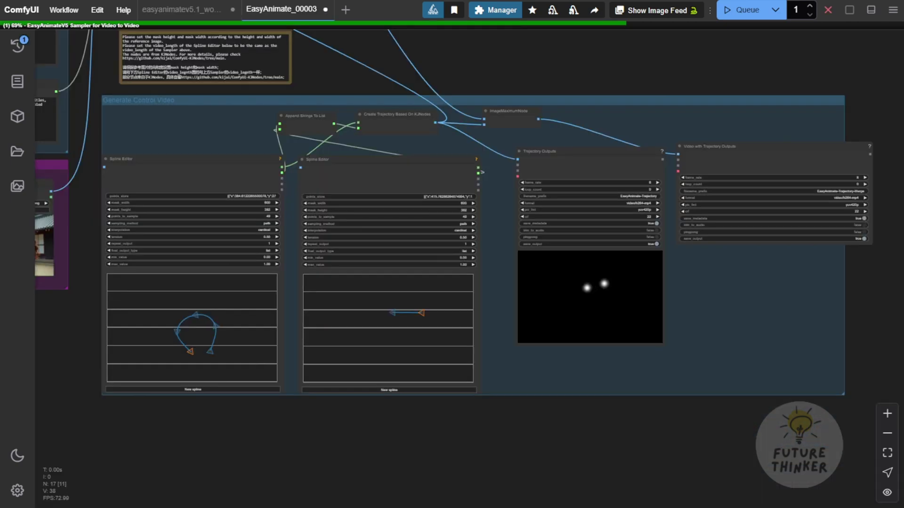
left_click_drag(123, 406, 365, 449)
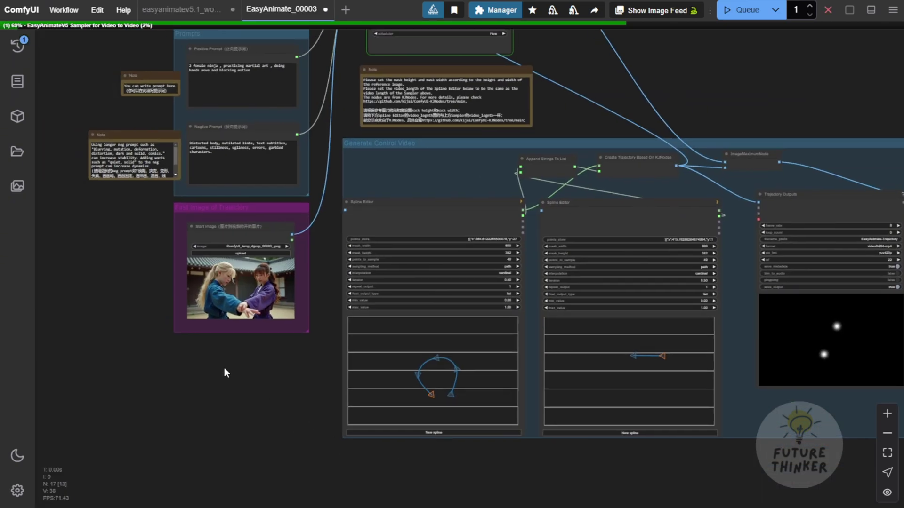
scroll(224, 373, "up", 6)
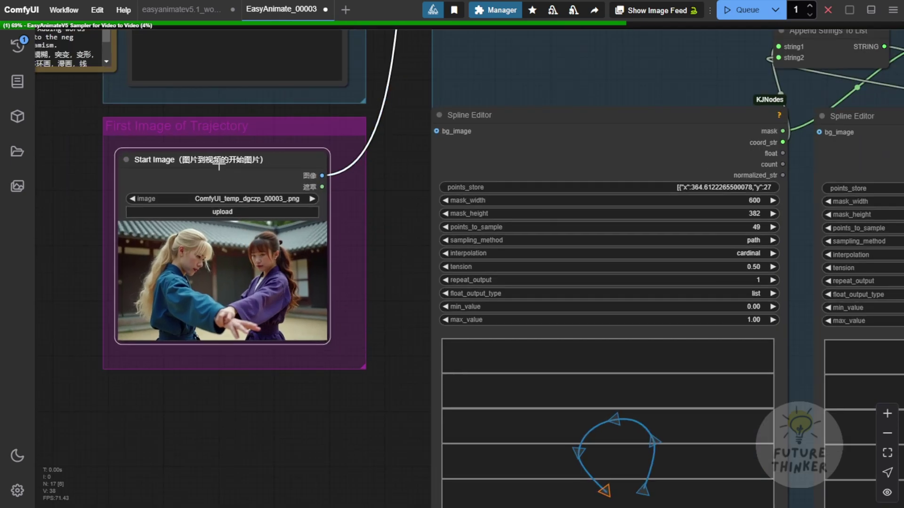
left_click_drag(219, 162, 219, 159)
left_click_drag(324, 337, 350, 356)
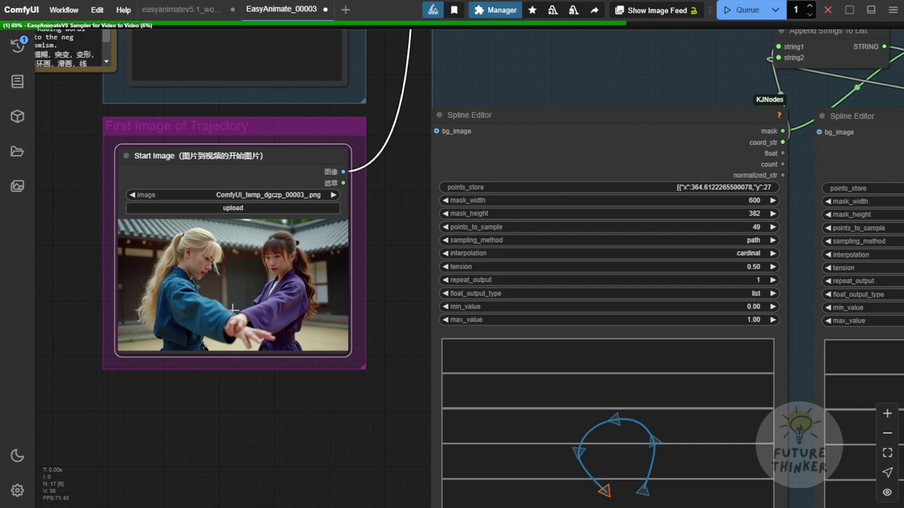
scroll(217, 321, "up", 4)
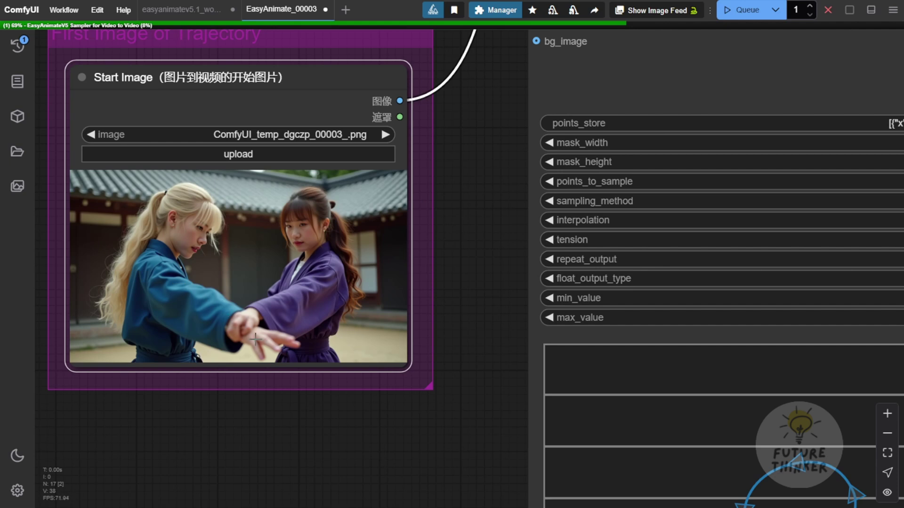
scroll(443, 427, "down", 3)
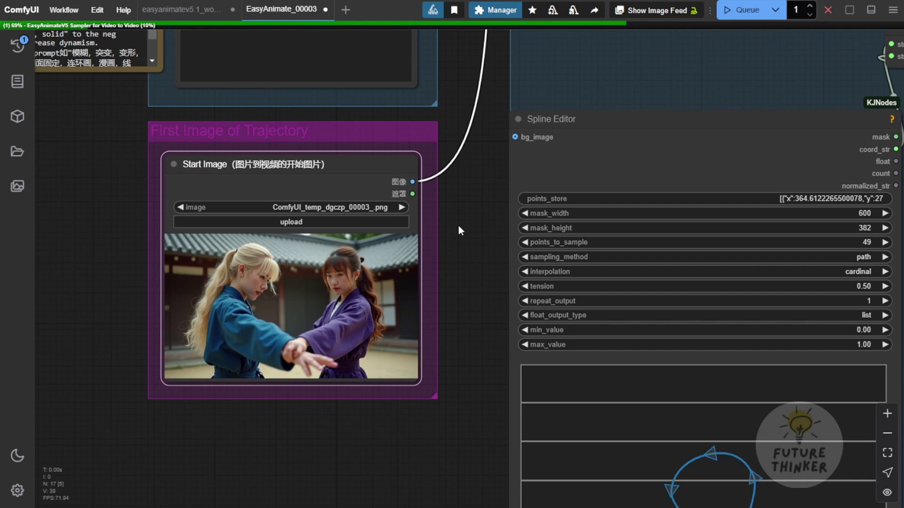
left_click_drag(458, 224, 459, 419)
scroll(459, 419, "down", 2)
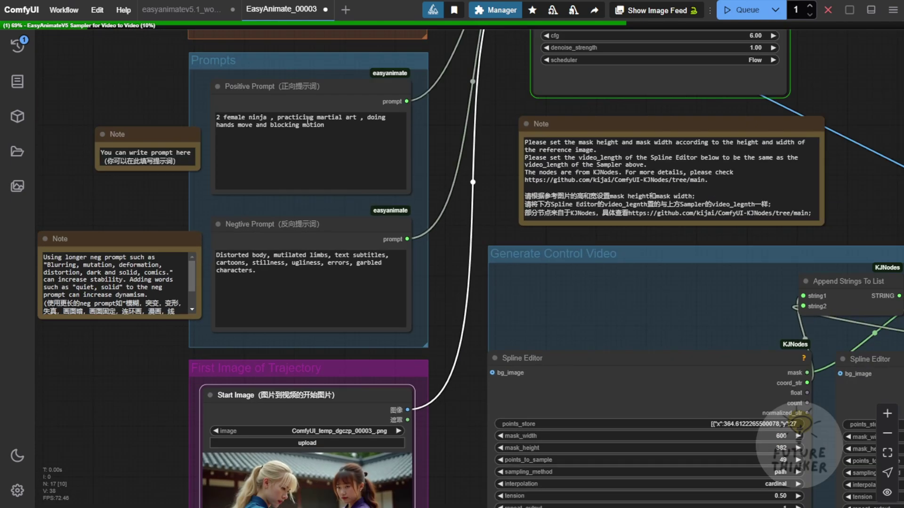
scroll(149, 114, "up", 6)
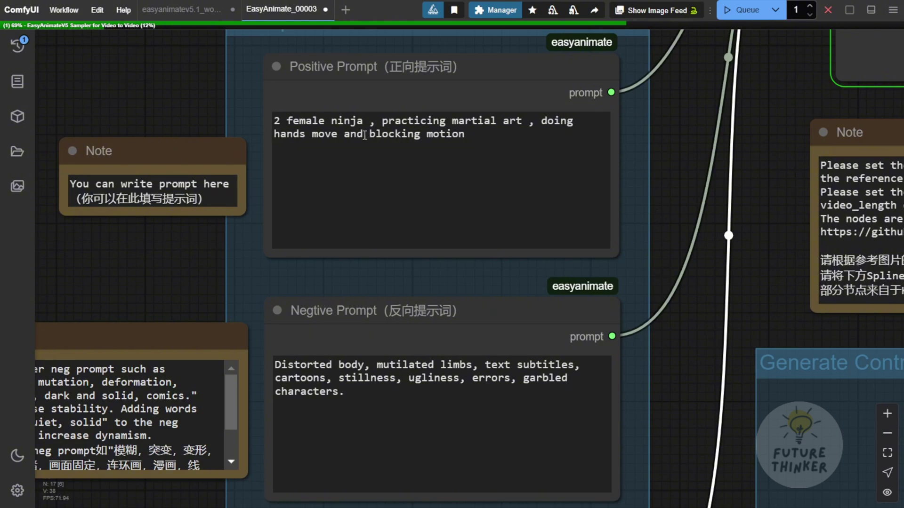
scroll(652, 266, "down", 5)
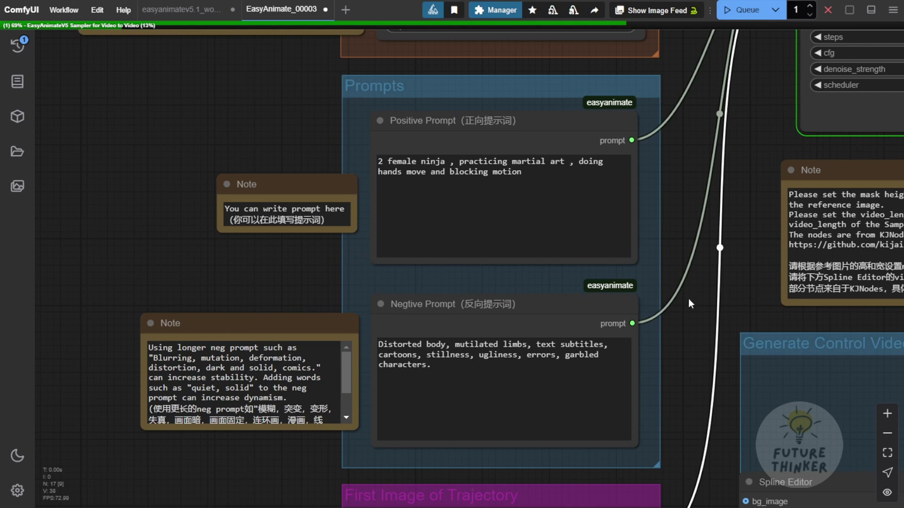
left_click_drag(682, 374, 400, 170)
scroll(357, 331, "down", 5)
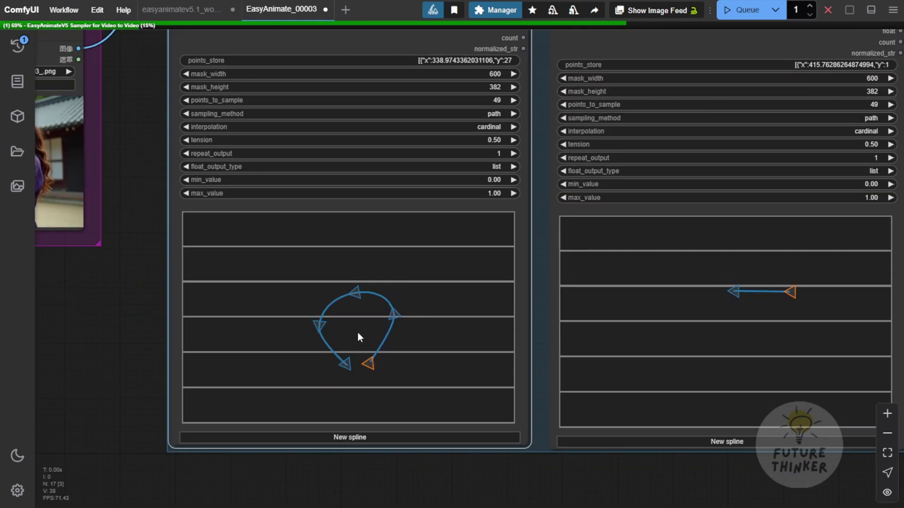
left_click_drag(123, 324, 269, 337)
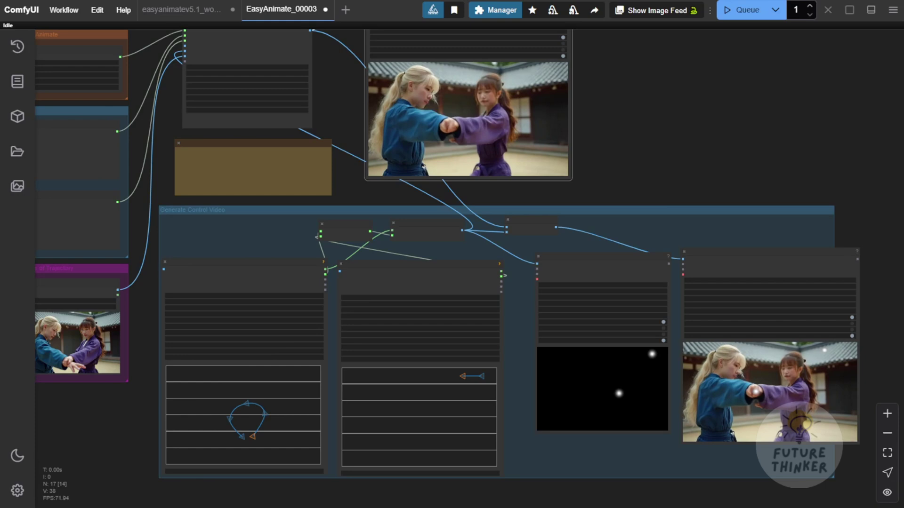
Pan across the finished EasyAnimate_00003 outputs to the Trajectory Outputs preview.
left_click_drag(410, 265, 550, 268)
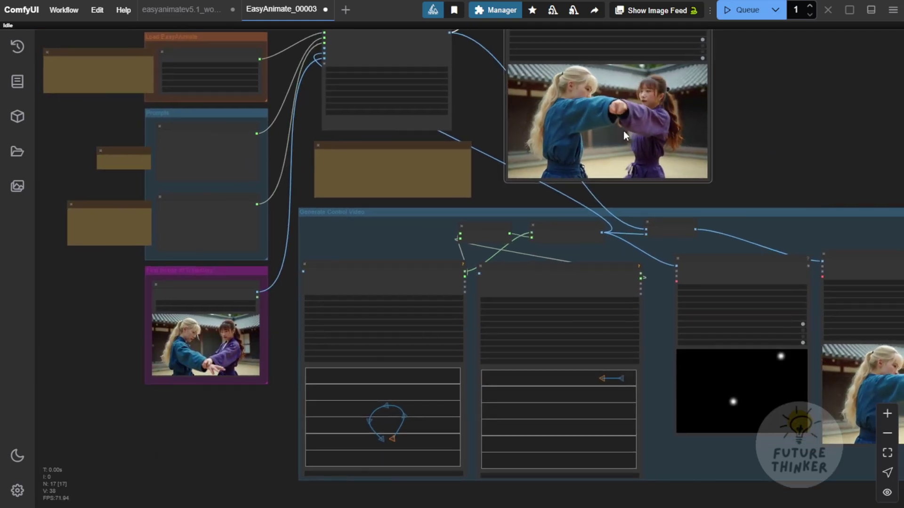
left_click_drag(780, 156, 773, 56)
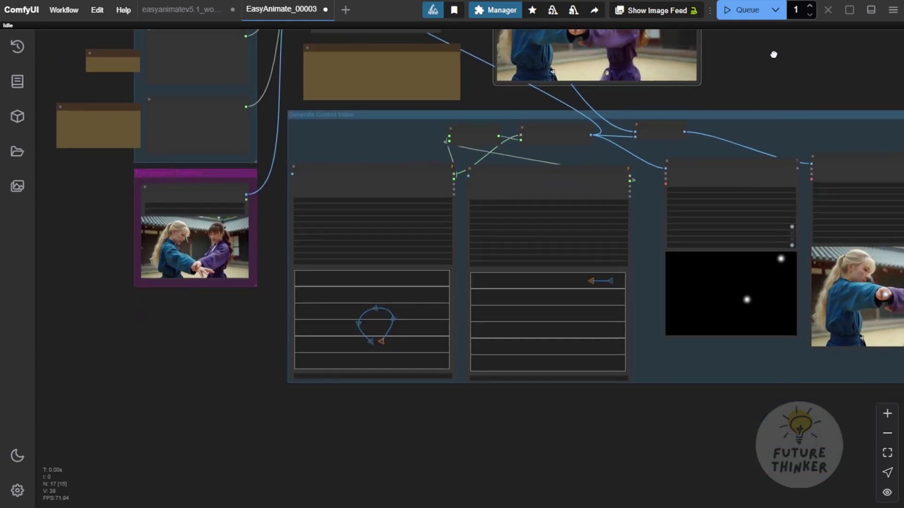
scroll(739, 305, "up", 5)
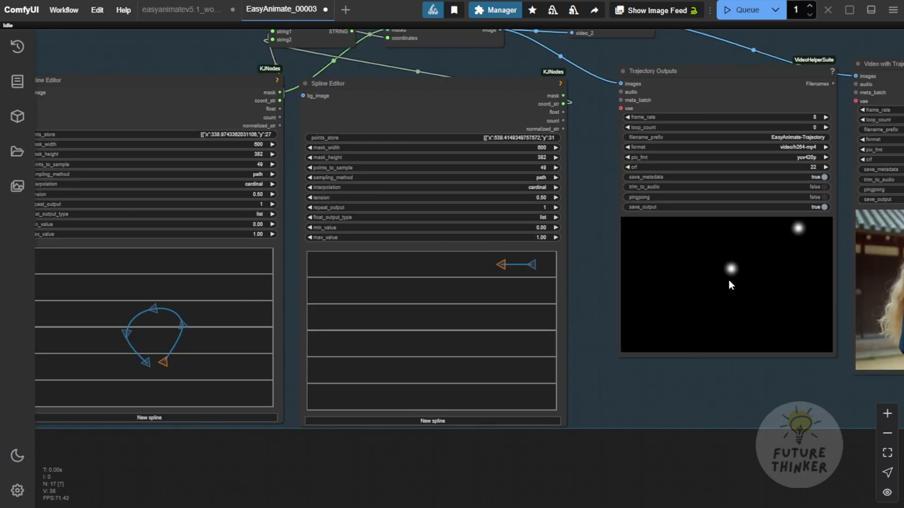
left_click_drag(673, 399, 556, 404)
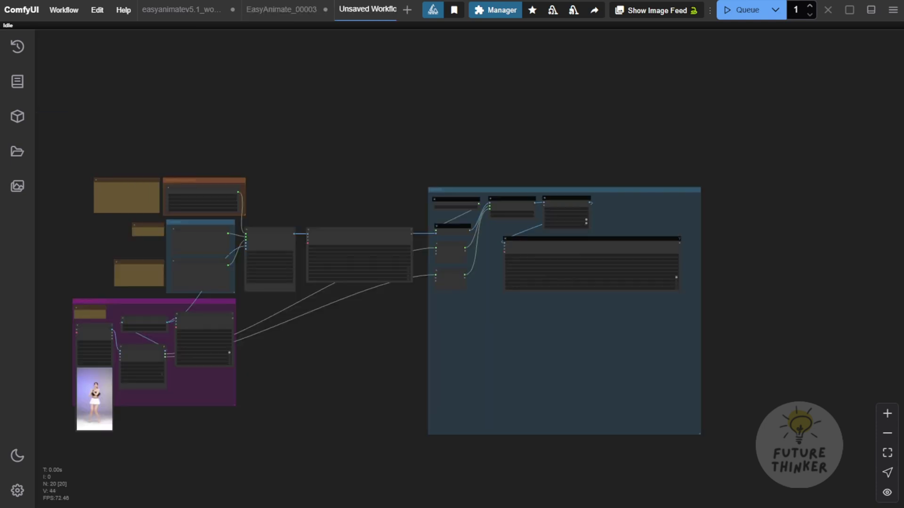
Switch the AIO Aux Preprocessor from DepthAnythingPreprocessor to OpenposePreprocessor for the uploaded dance video.
scroll(279, 294, "up", 15)
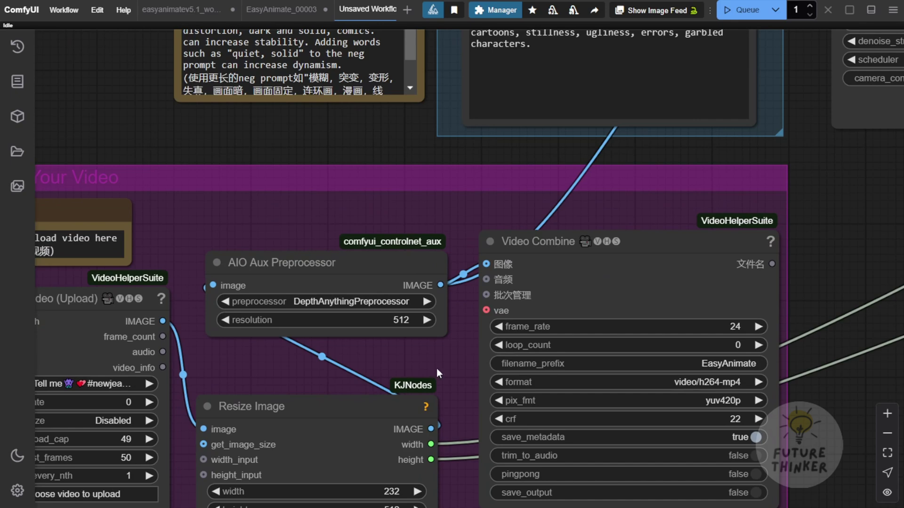
left_click_drag(437, 369, 368, 330)
left_click(384, 302)
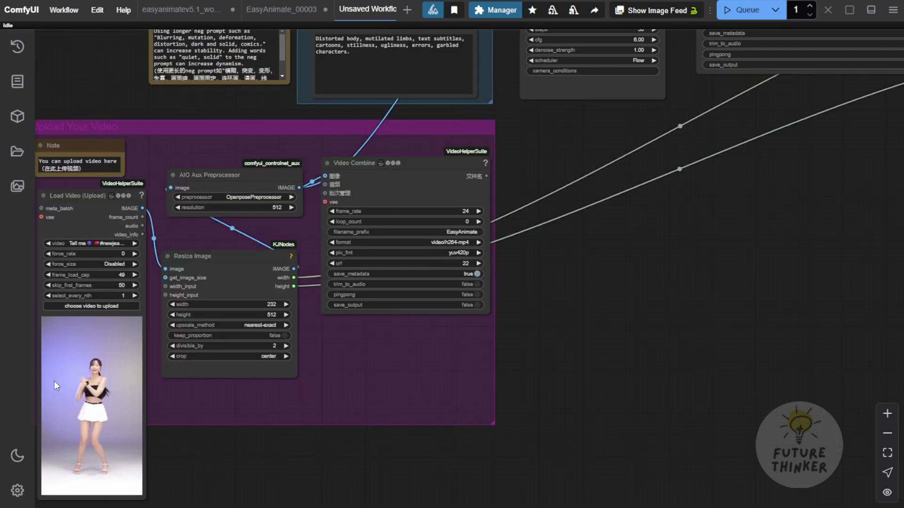
left_click_drag(93, 391, 114, 351)
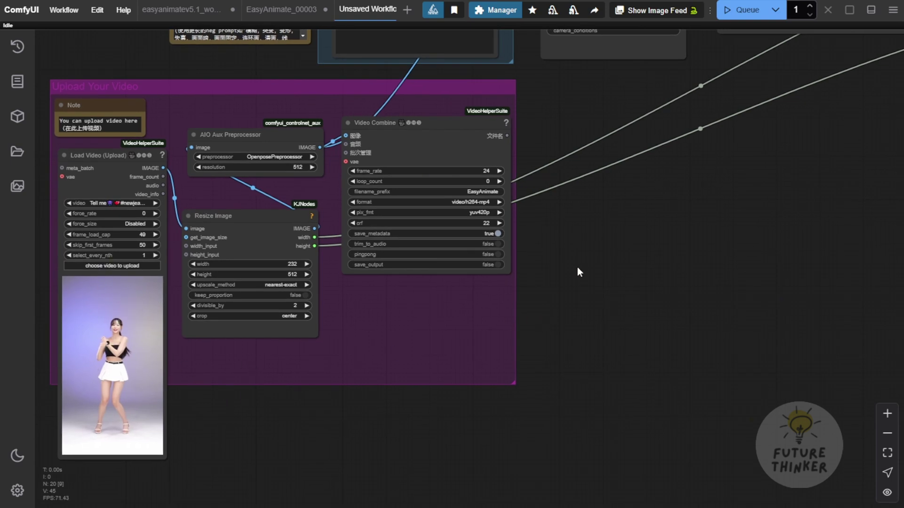
scroll(398, 281, "up", 5)
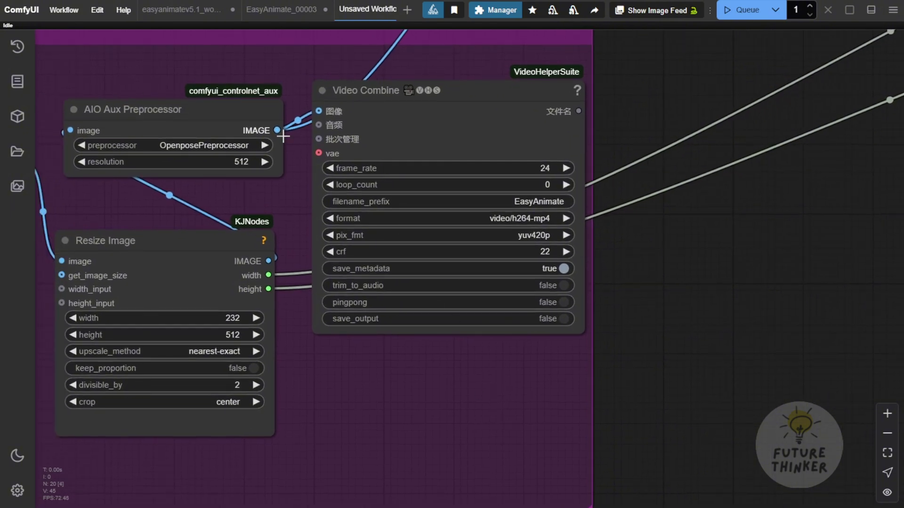
Resume the pose skeleton preview on its Video Combine node beside the finished dancer videos.
scroll(696, 247, "down", 3)
left_click_drag(766, 235, 467, 434)
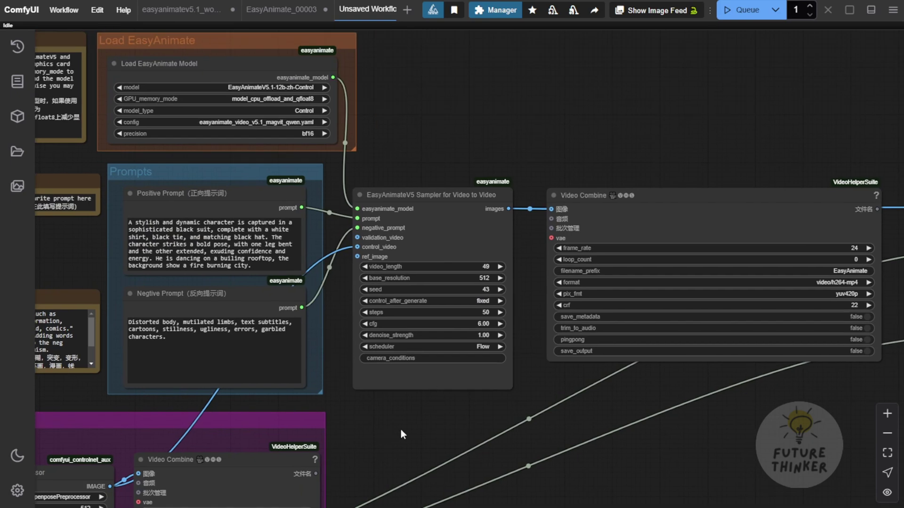
scroll(393, 153, "down", 10)
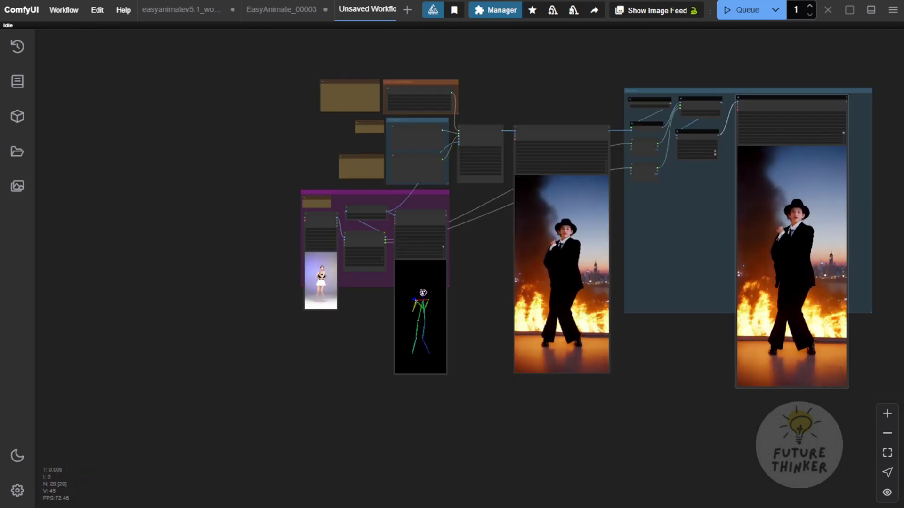
scroll(410, 288, "up", 4)
left_click_drag(507, 297, 354, 298)
scroll(352, 297, "down", 3)
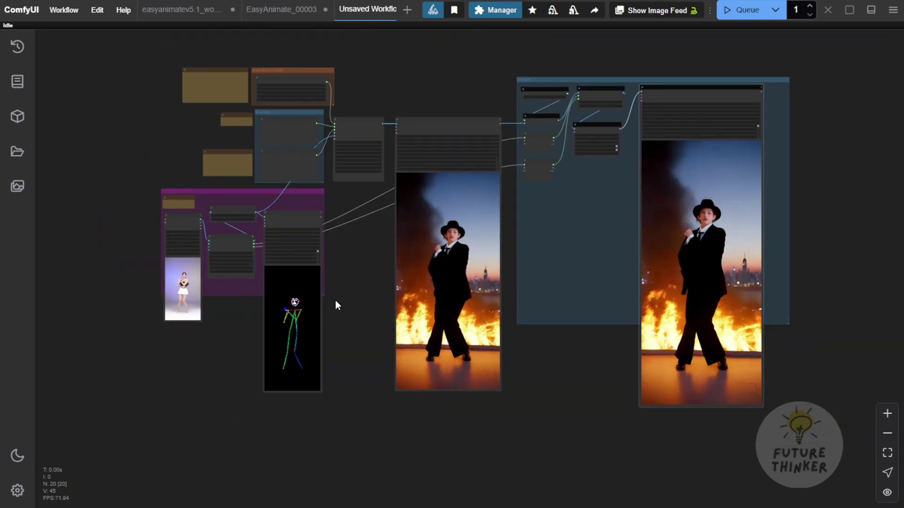
right_click(292, 329)
left_click(331, 194)
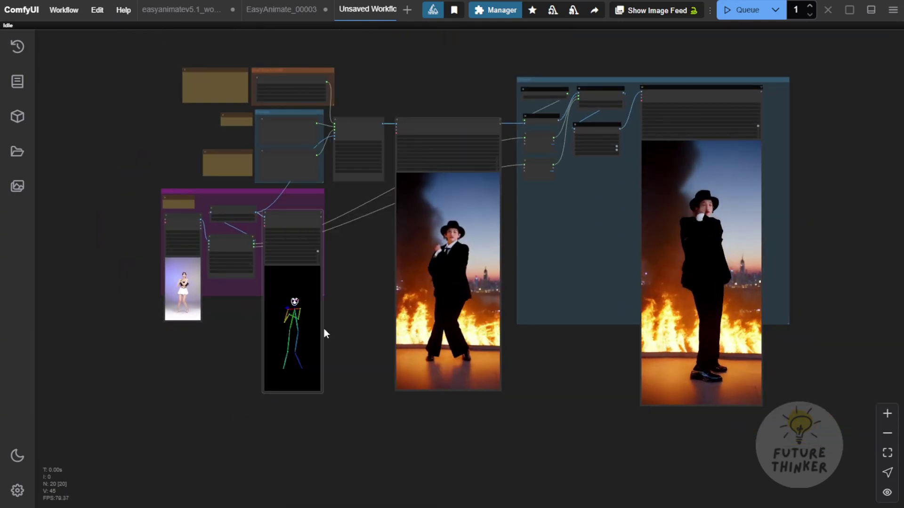
scroll(324, 328, "up", 5)
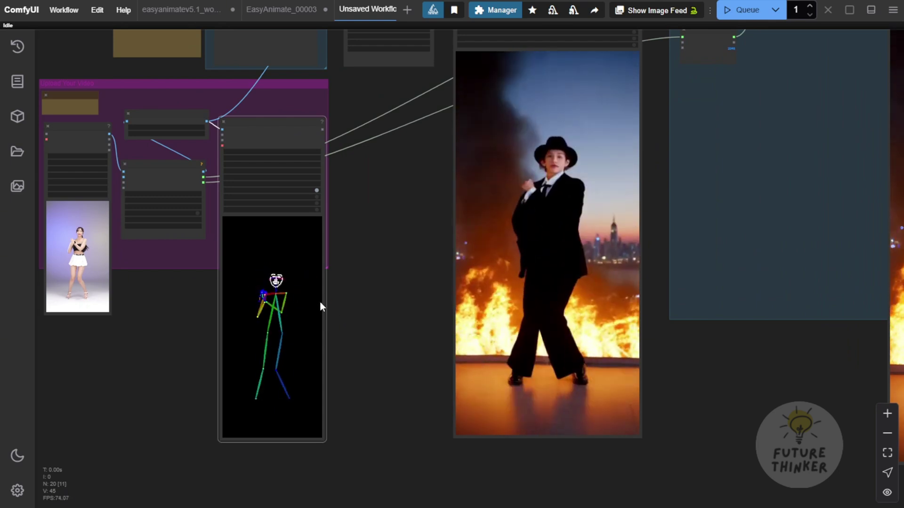
scroll(351, 298, "down", 2)
scroll(278, 343, "down", 4)
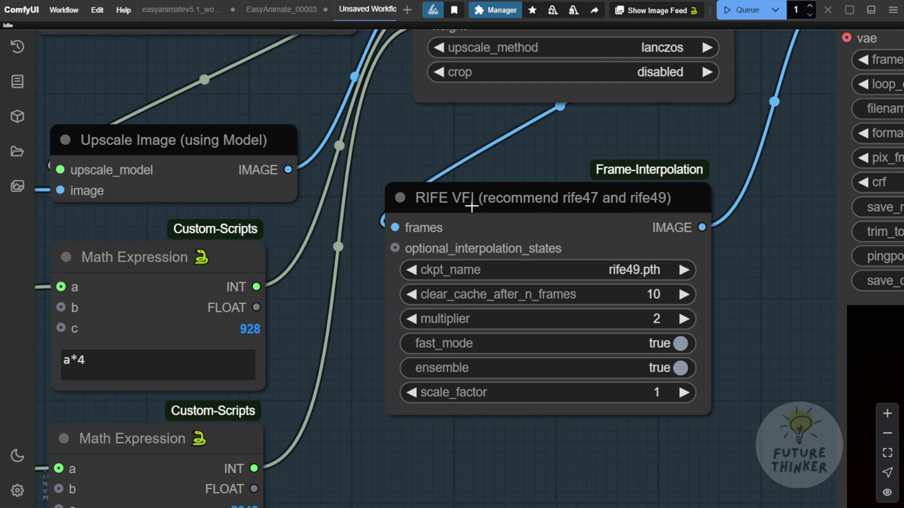
Move the RIFE VFI node up and right within the Upscale group.
left_click_drag(557, 203, 580, 190)
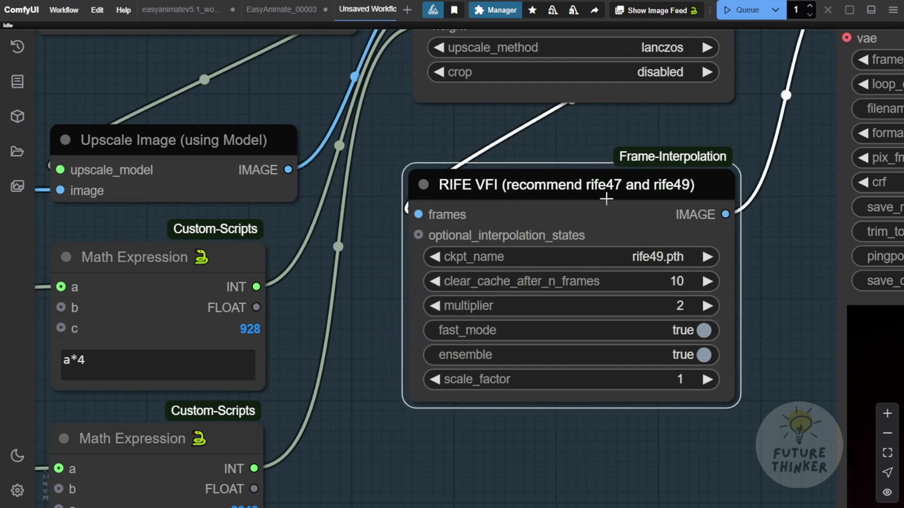
scroll(603, 298, "down", 10)
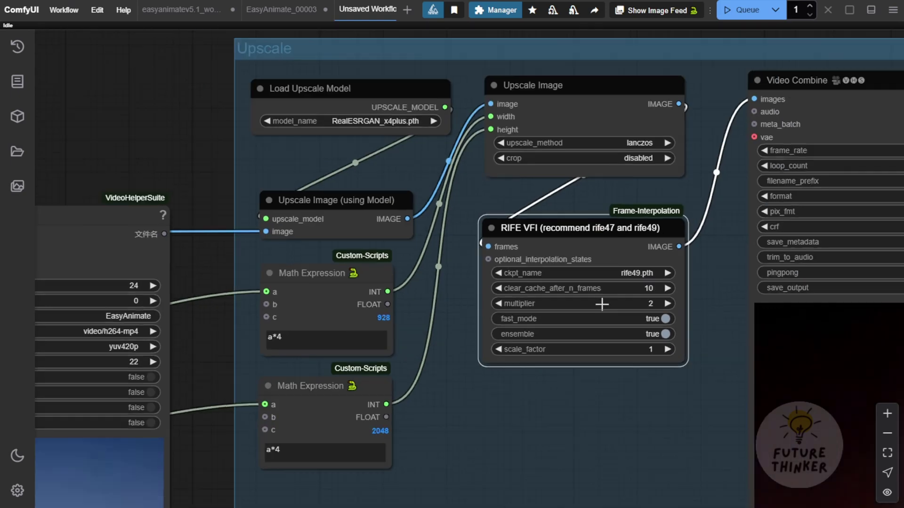
scroll(386, 184, "down", 6)
scroll(382, 231, "up", 1)
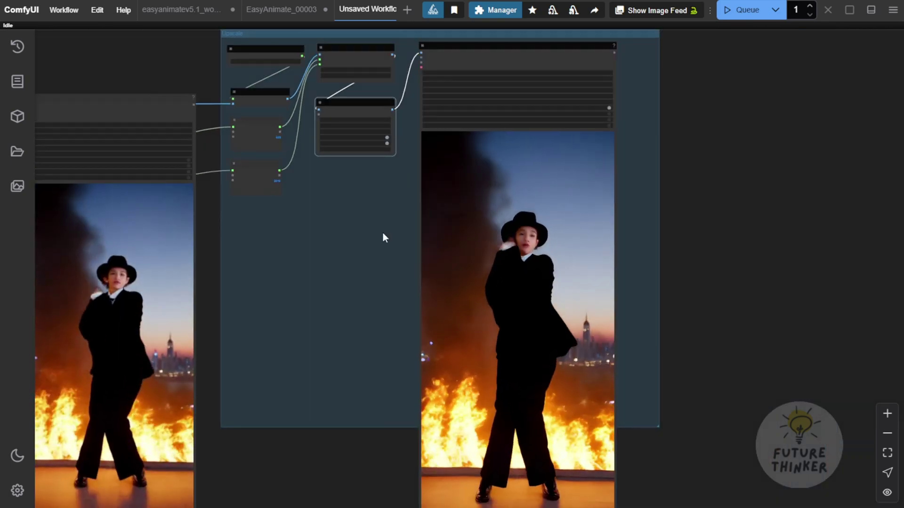
left_click_drag(382, 231, 427, 208)
Zoom out over the fire-rooftop workflow and return to the EasyAnimate_00003 workflow.
scroll(603, 279, "down", 3)
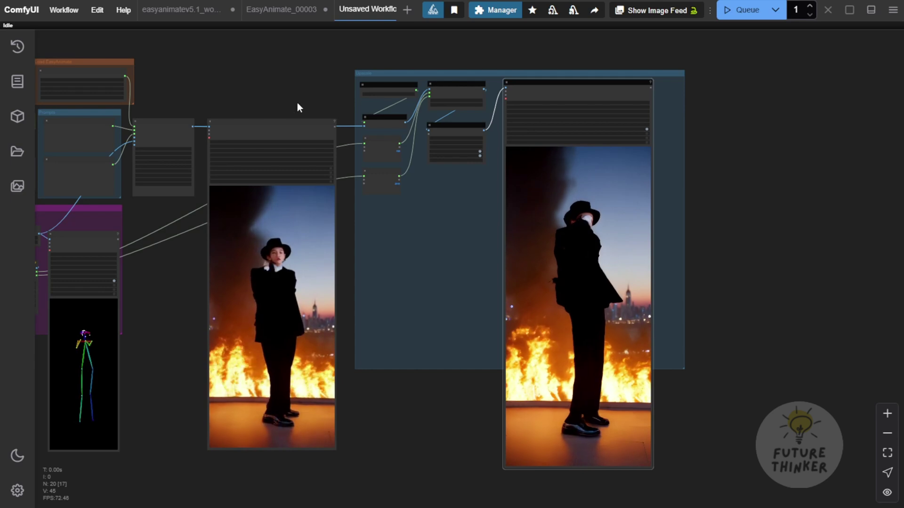
scroll(281, 83, "down", 2)
left_click_drag(281, 83, 412, 94)
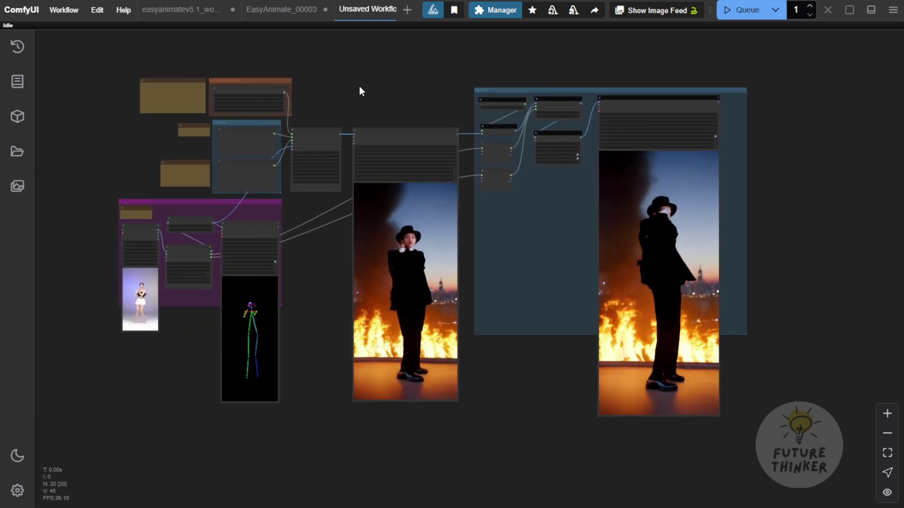
left_click(264, 17)
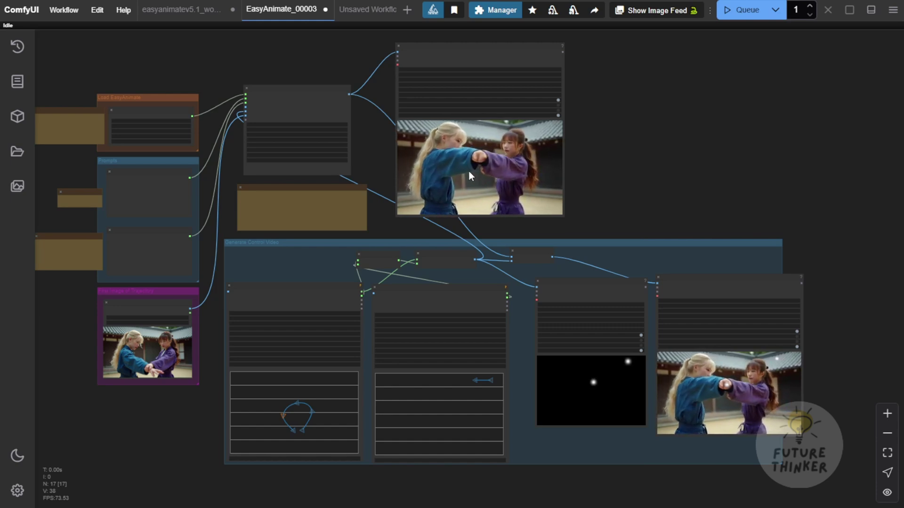
Set the UltralyticsDetectorProvider model to bbox/hand_yolov8s.pt, then show the Benji-Animate_X workflow.
scroll(467, 170, "up", 2)
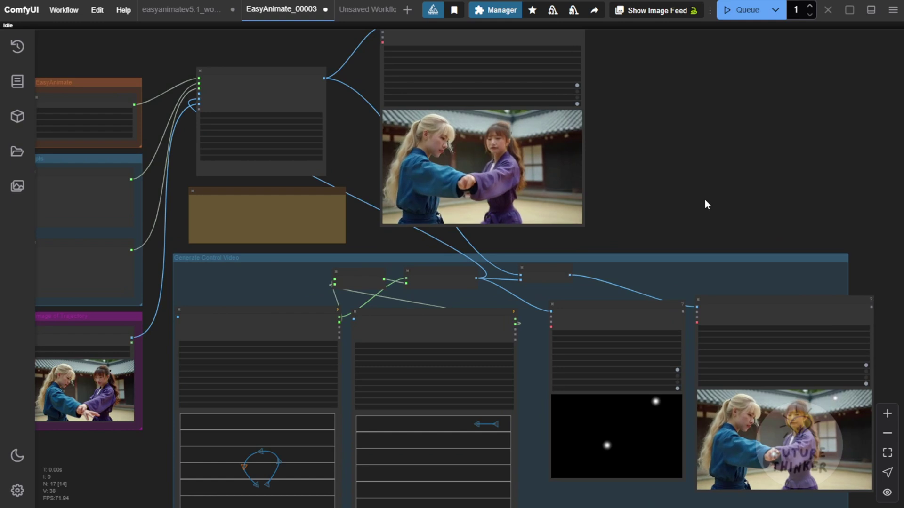
left_click_drag(705, 200, 780, 148)
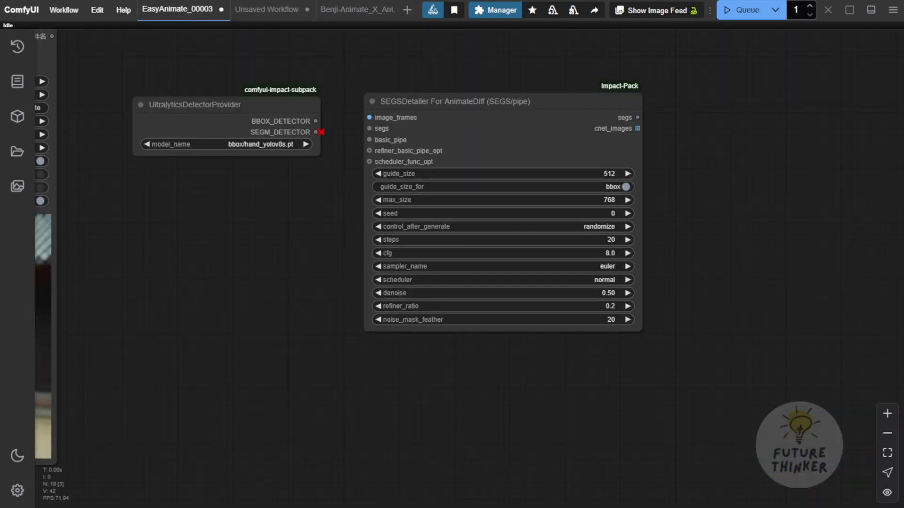
scroll(178, 140, "up", 3)
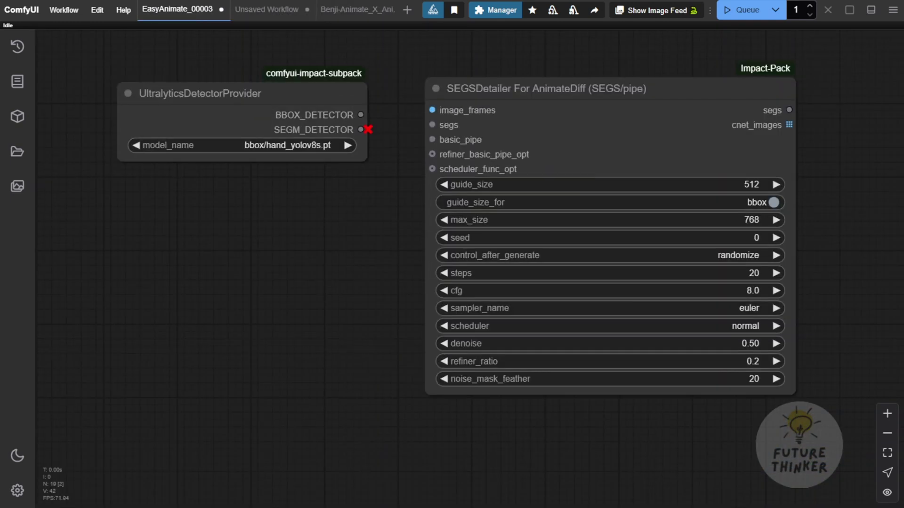
left_click(267, 146)
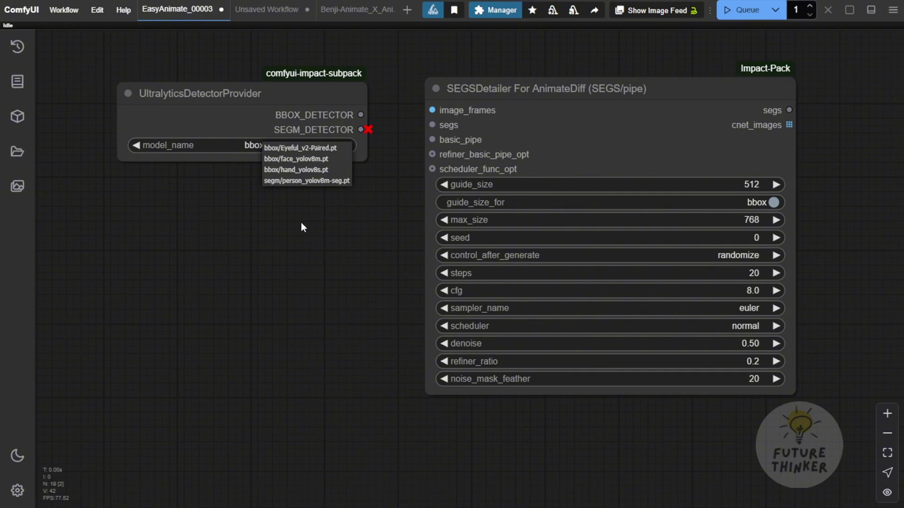
left_click(342, 170)
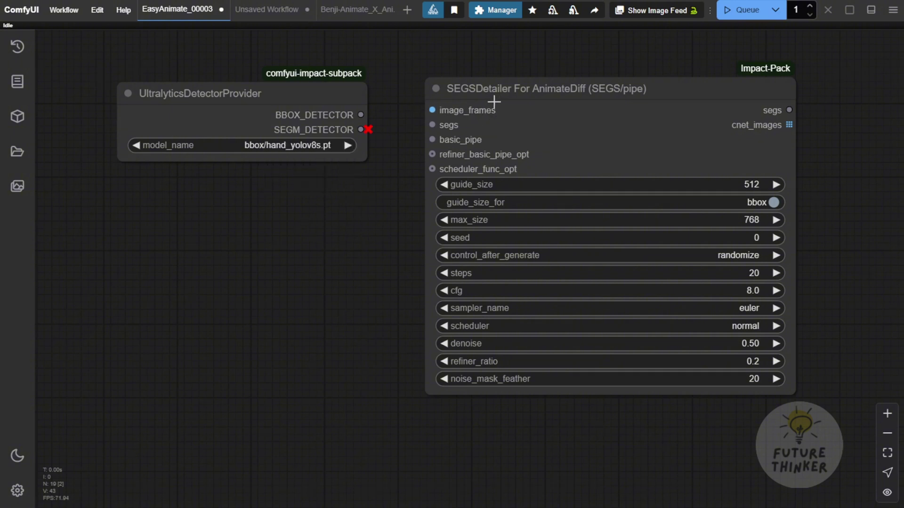
left_click(358, 10)
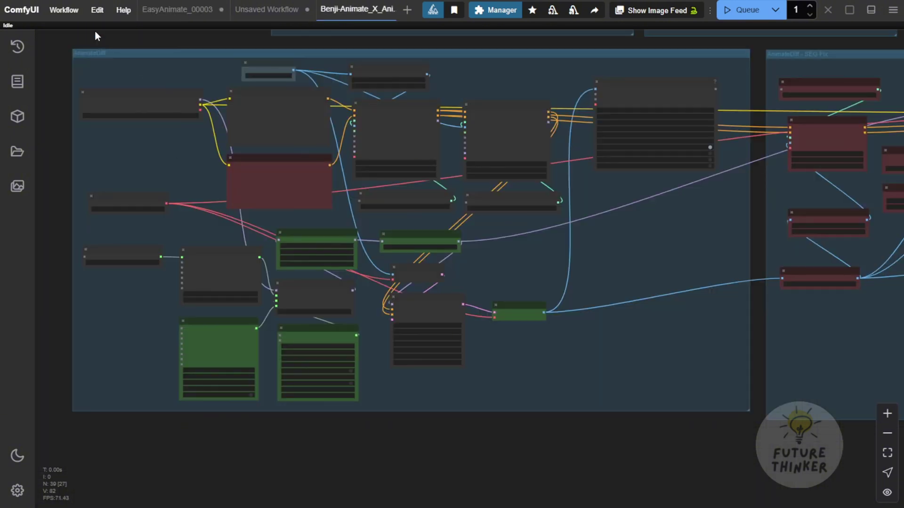
scroll(127, 94, "up", 3)
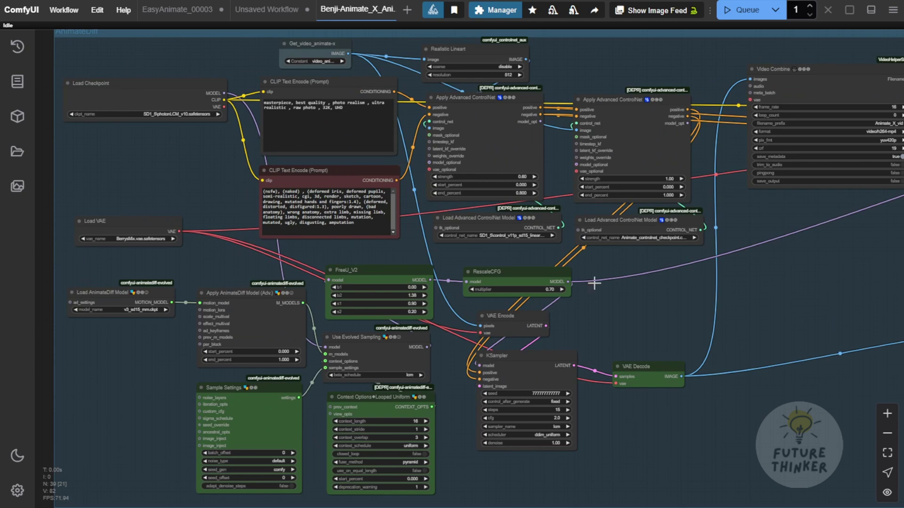
mouse_move(594, 283)
left_mouse_down()
mouse_move(543, 260)
mouse_move(101, 313)
left_mouse_up()
mouse_move(587, 402)
left_mouse_down()
mouse_move(567, 412)
mouse_move(441, 328)
left_mouse_up()
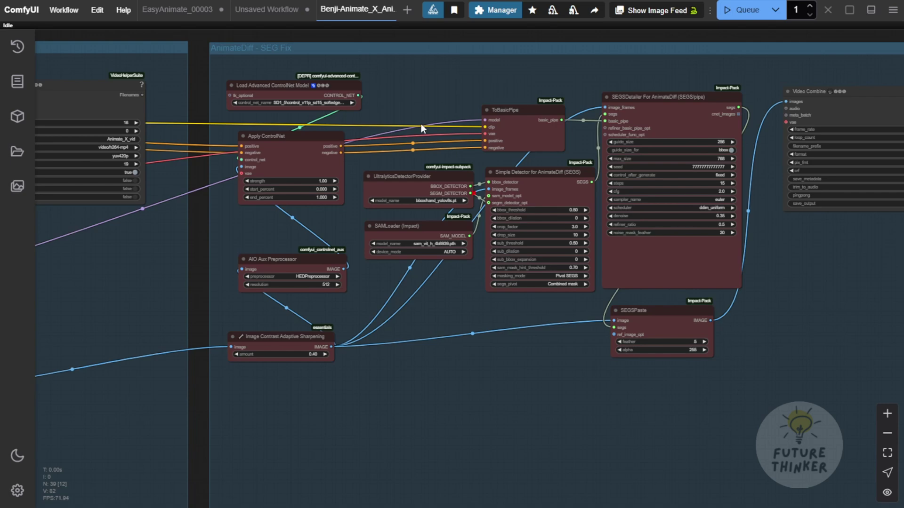
left_click_drag(421, 123, 272, 89)
scroll(575, 135, "up", 2)
left_click(482, 75)
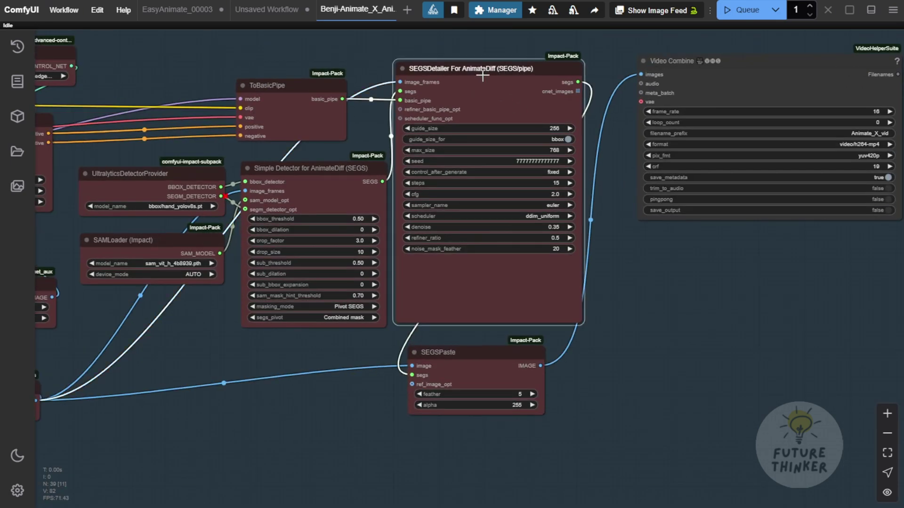
scroll(106, 171, "up", 6)
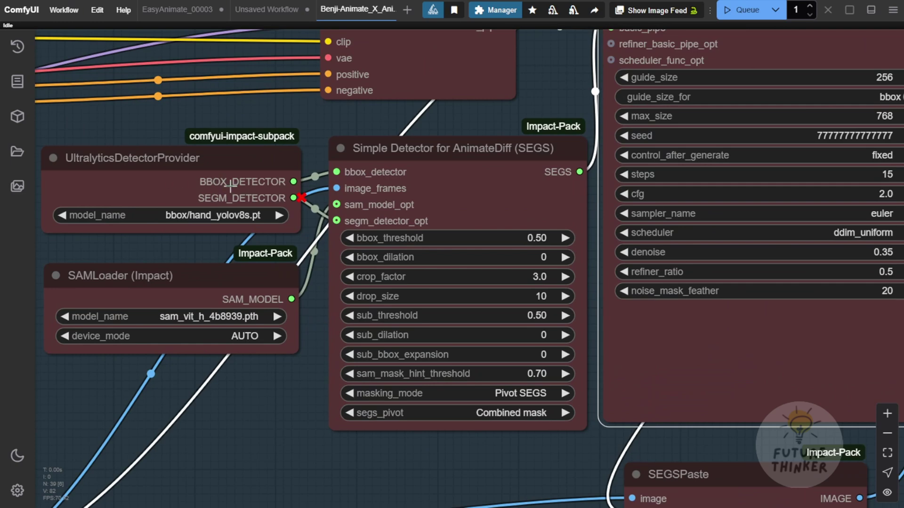
scroll(225, 255, "down", 5)
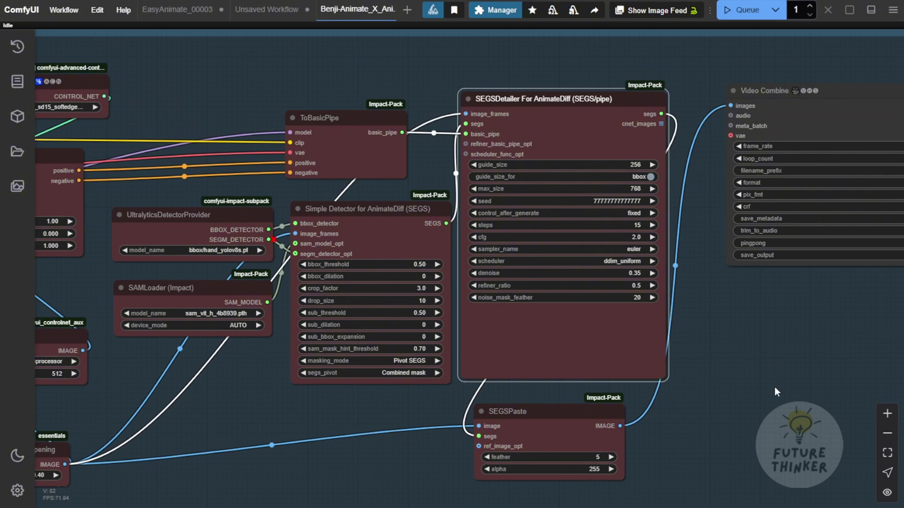
left_click_drag(777, 392, 516, 317)
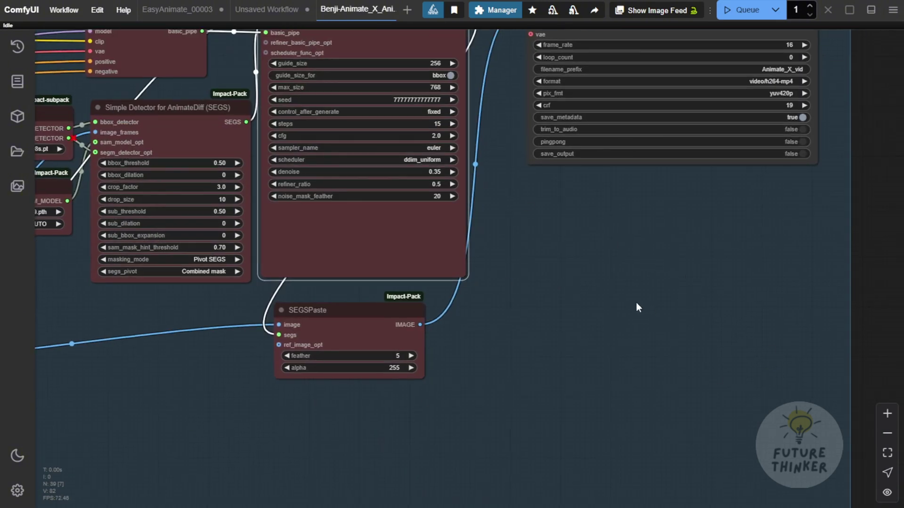
In EasyAnimate_00003, add a Reroute node on the video images output and move it right.
left_click(179, 10)
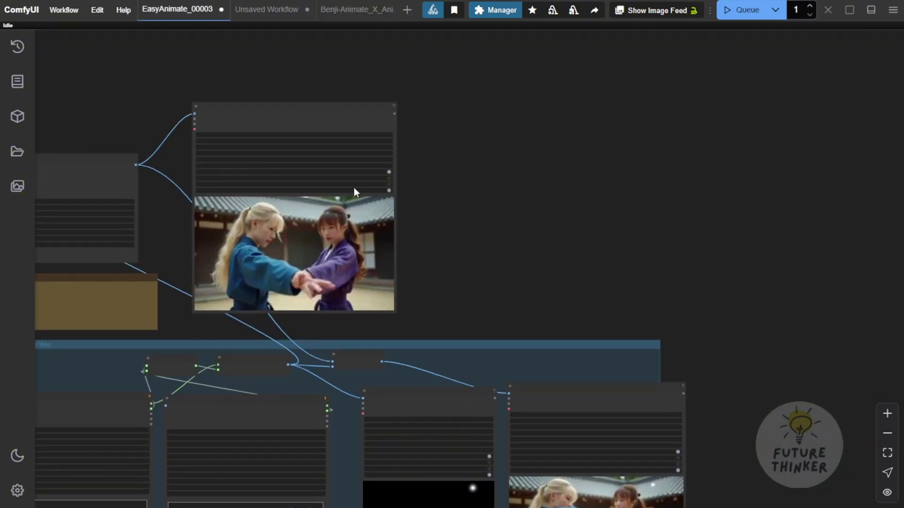
scroll(196, 147, "up", 3)
left_click_drag(296, 92, 289, 86)
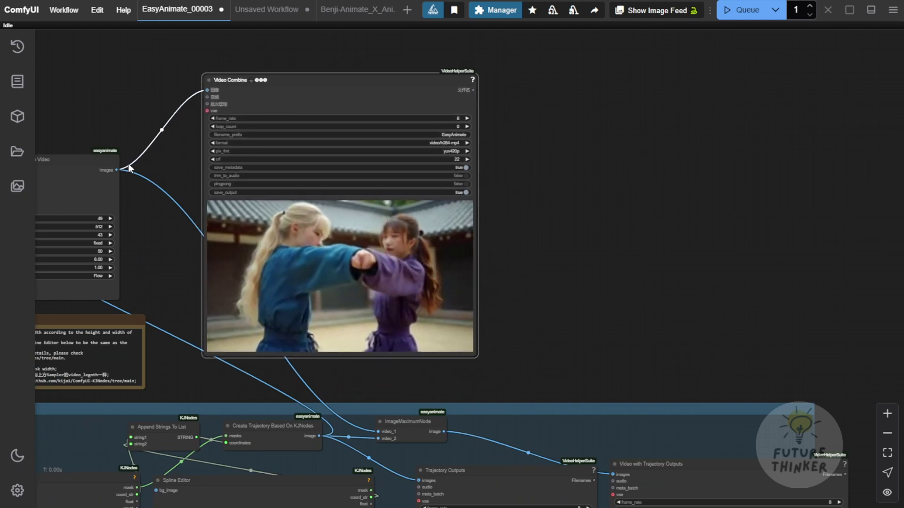
left_click_drag(117, 170, 598, 170)
left_click(630, 191)
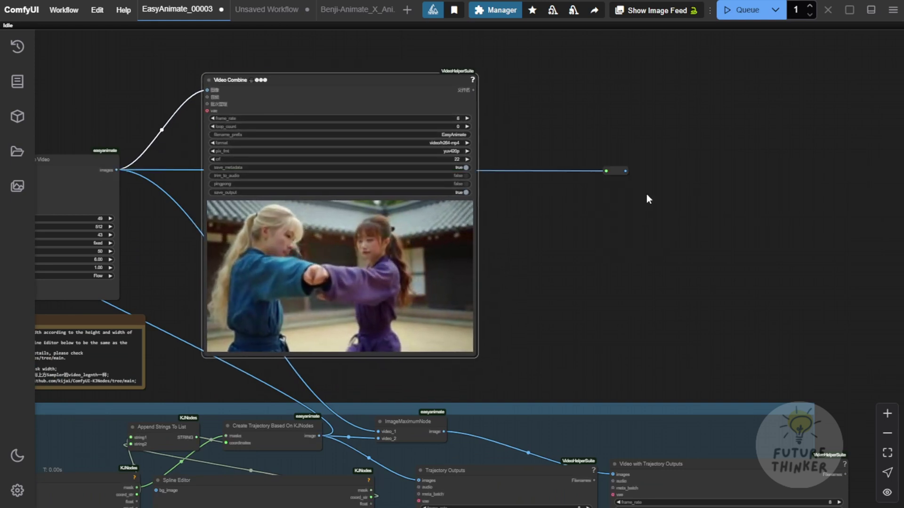
left_click_drag(809, 147, 492, 145)
scroll(432, 165, "up", 2)
left_click_drag(270, 164, 480, 164)
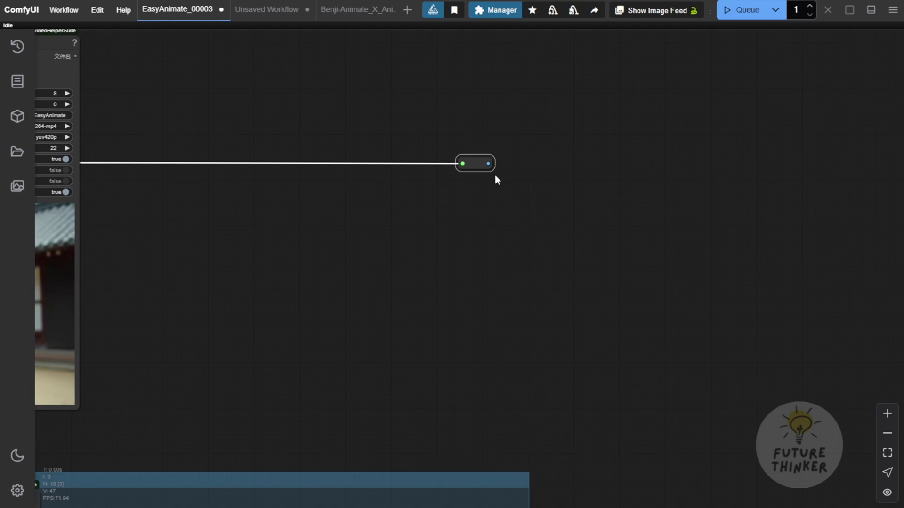
In the Benji workflow, widen Get_video_animate-x so video_animate-x shows in full.
left_click(367, 10)
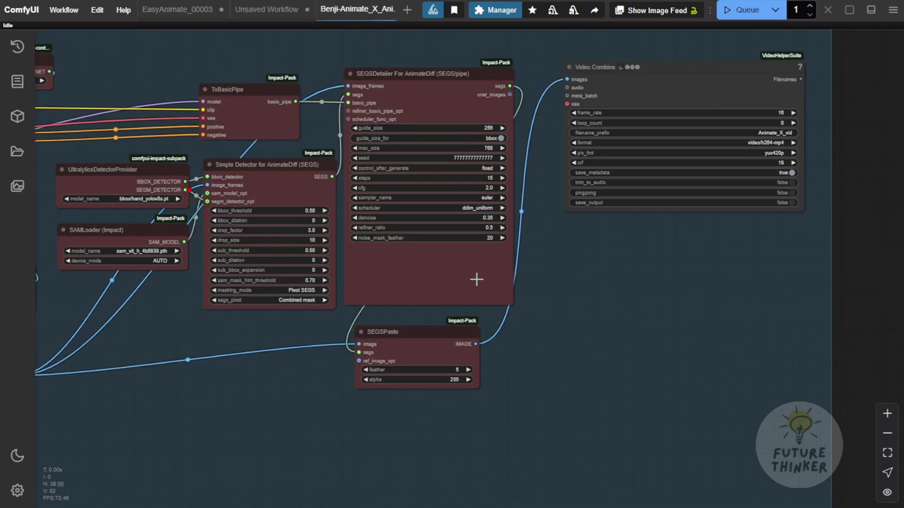
scroll(667, 323, "down", 2)
scroll(667, 323, "left", 10)
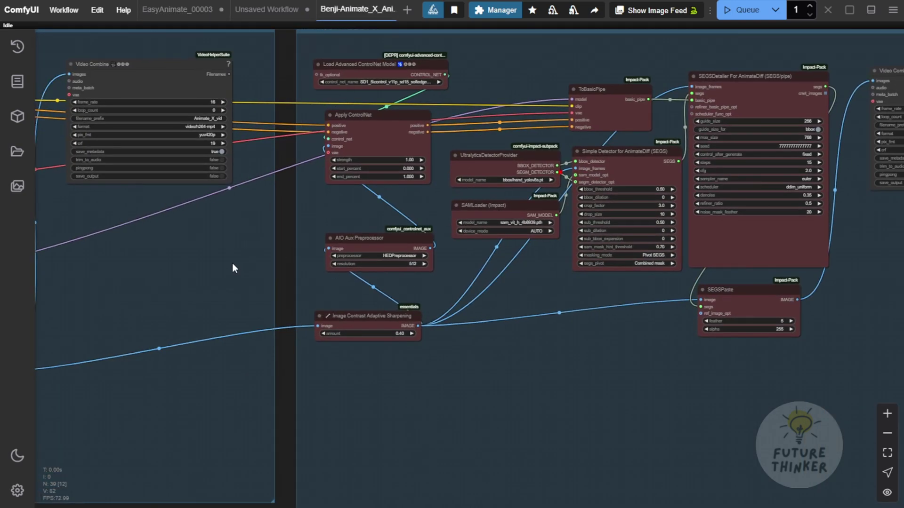
left_click_drag(165, 269, 829, 329)
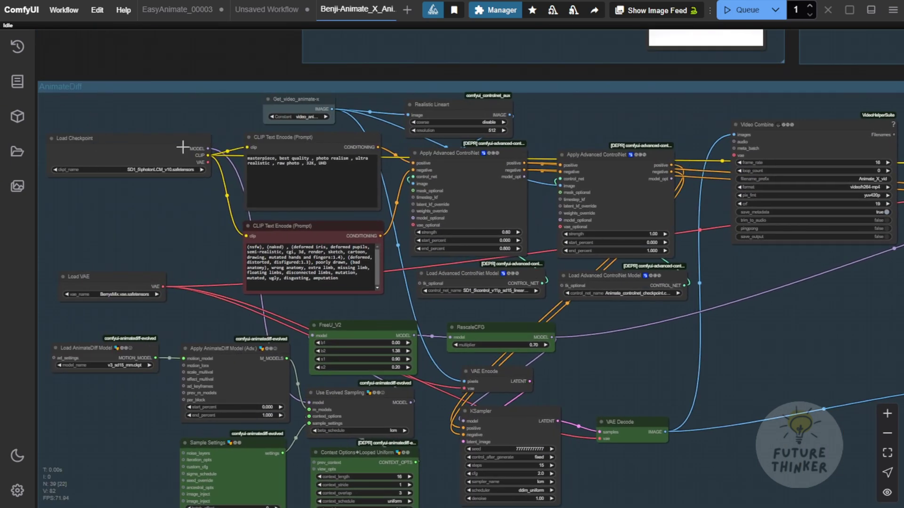
scroll(293, 117, "up", 7)
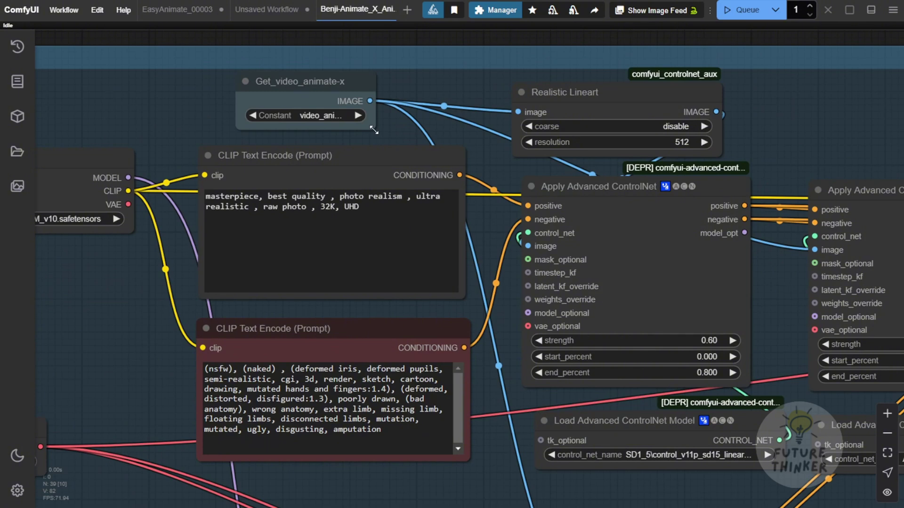
left_click_drag(374, 130, 409, 129)
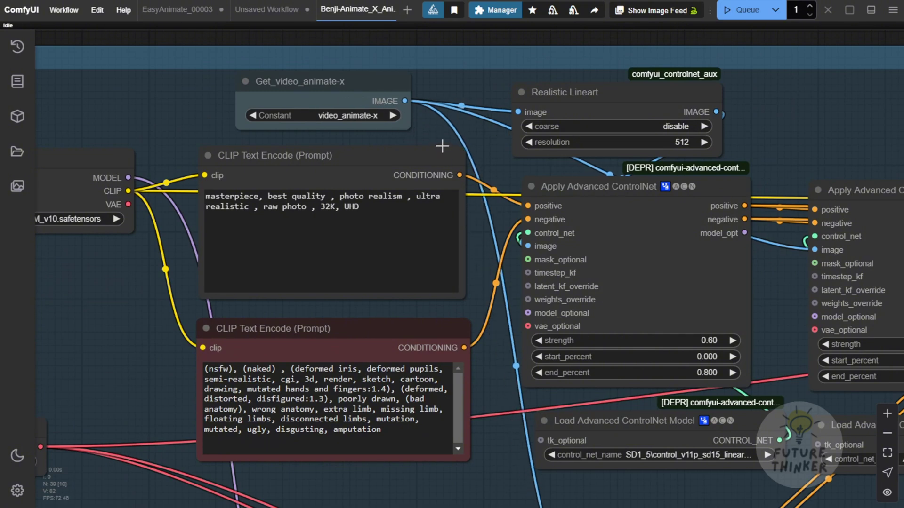
scroll(439, 142, "down", 4)
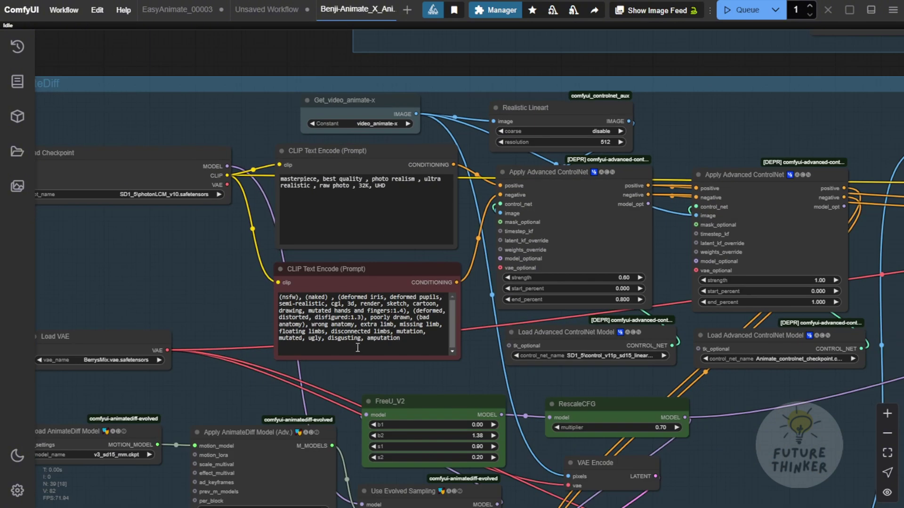
left_click_drag(468, 388, 310, 336)
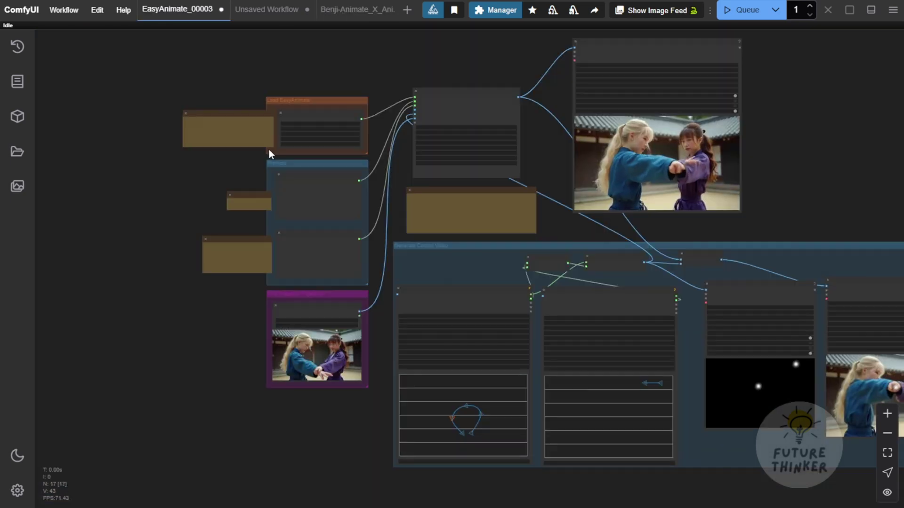
scroll(269, 148, "up", 5)
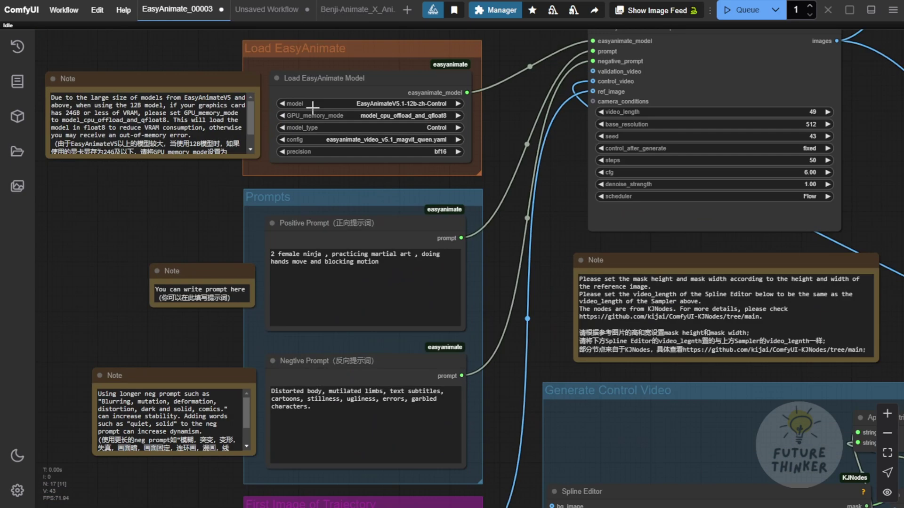
scroll(393, 95, "up", 2)
left_click(464, 92)
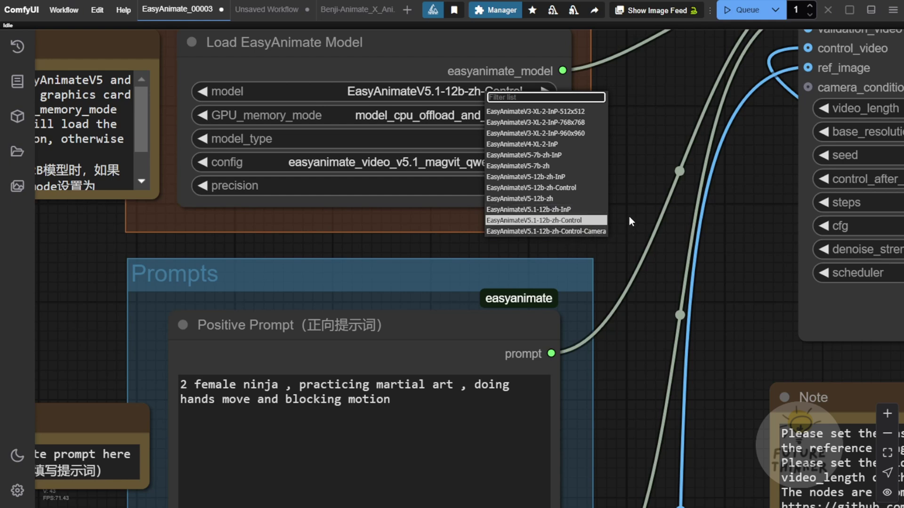
left_click(656, 199)
scroll(648, 193, "down", 2)
left_click_drag(643, 193, 496, 213)
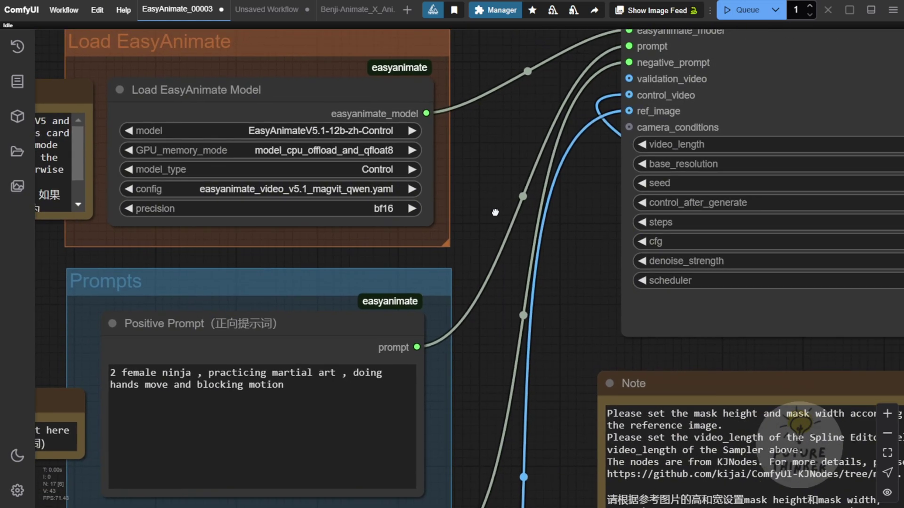
scroll(480, 259, "up", 3)
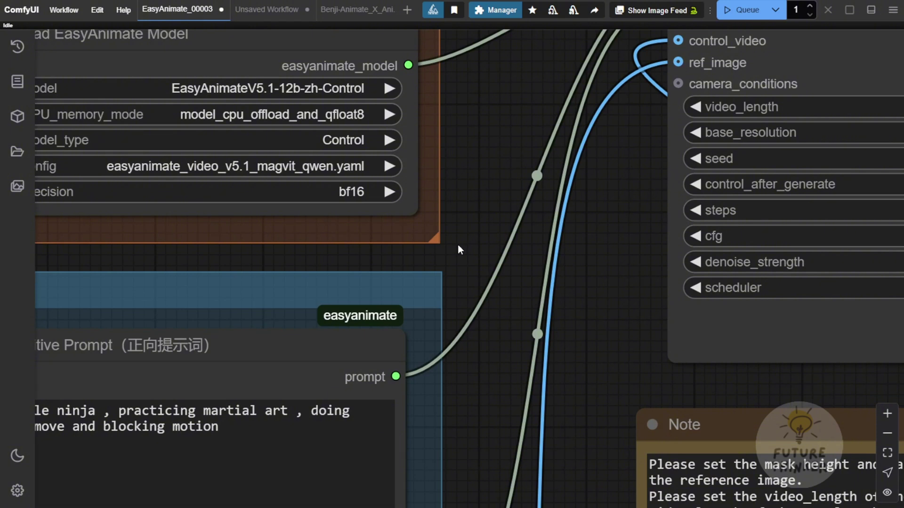
Fit the workflow in view, shift the video preview node down-left, then show the Unsaved Workflow.
key(".")
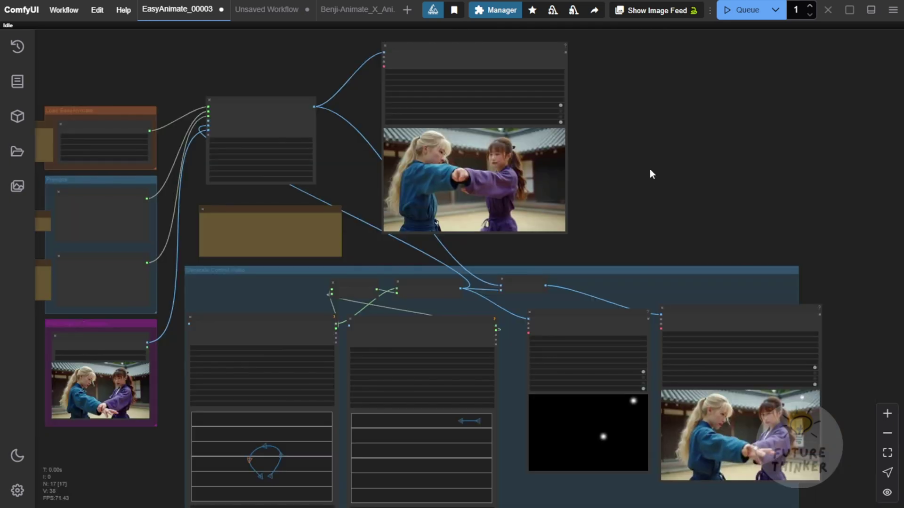
left_click_drag(506, 55, 483, 75)
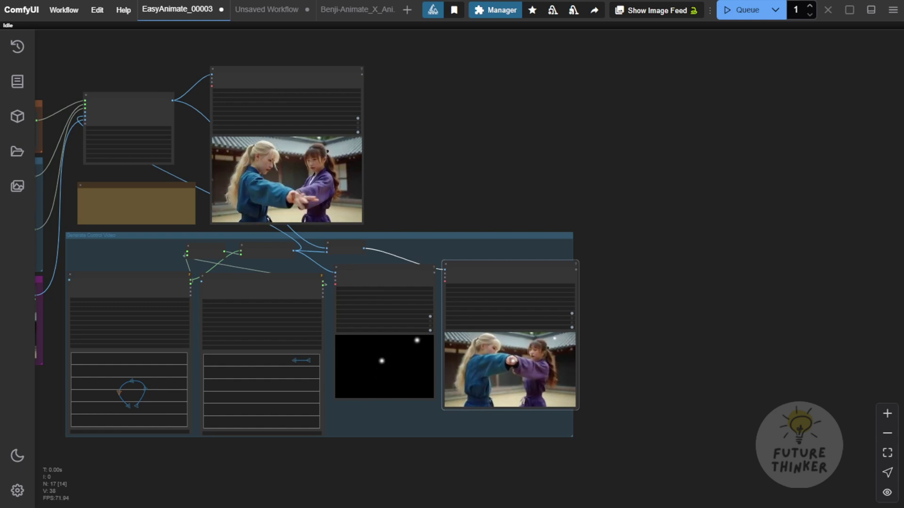
left_click(270, 10)
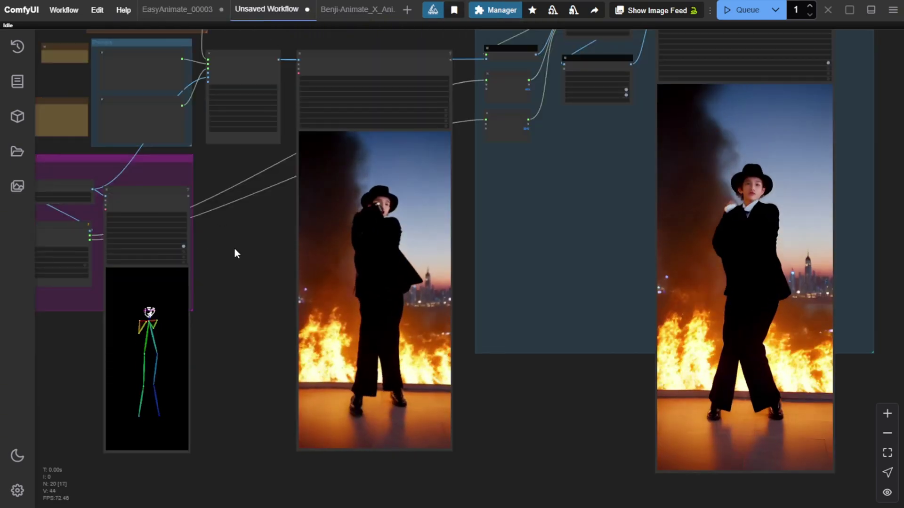